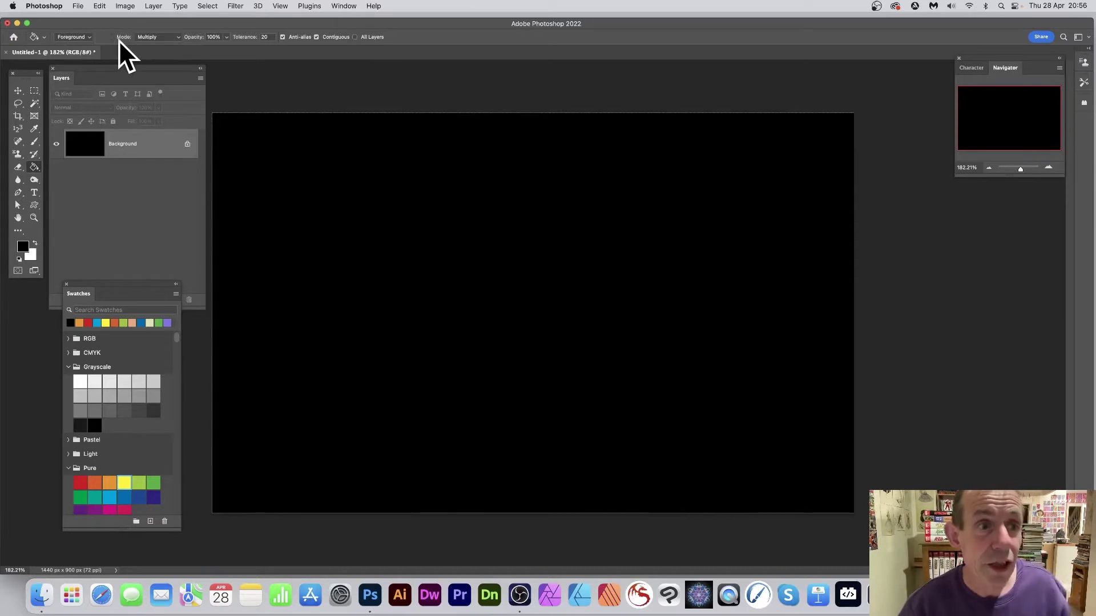
Step: Set the Paint Bucket's blend mode to Normal and choose pure yellow as the foreground color
left_click(158, 38)
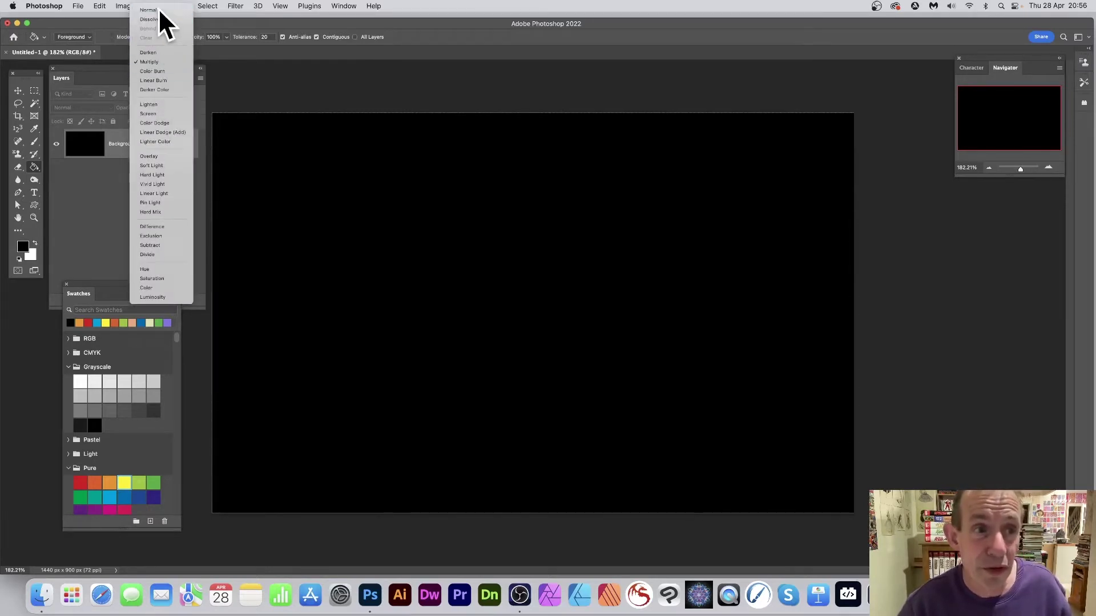
left_click(159, 10)
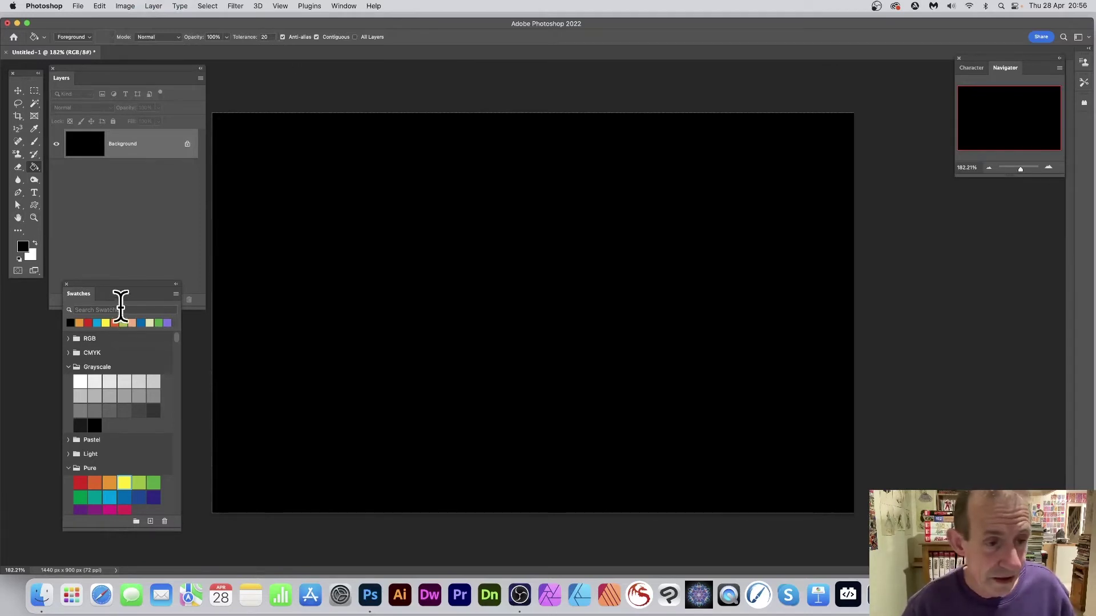
left_click(105, 323)
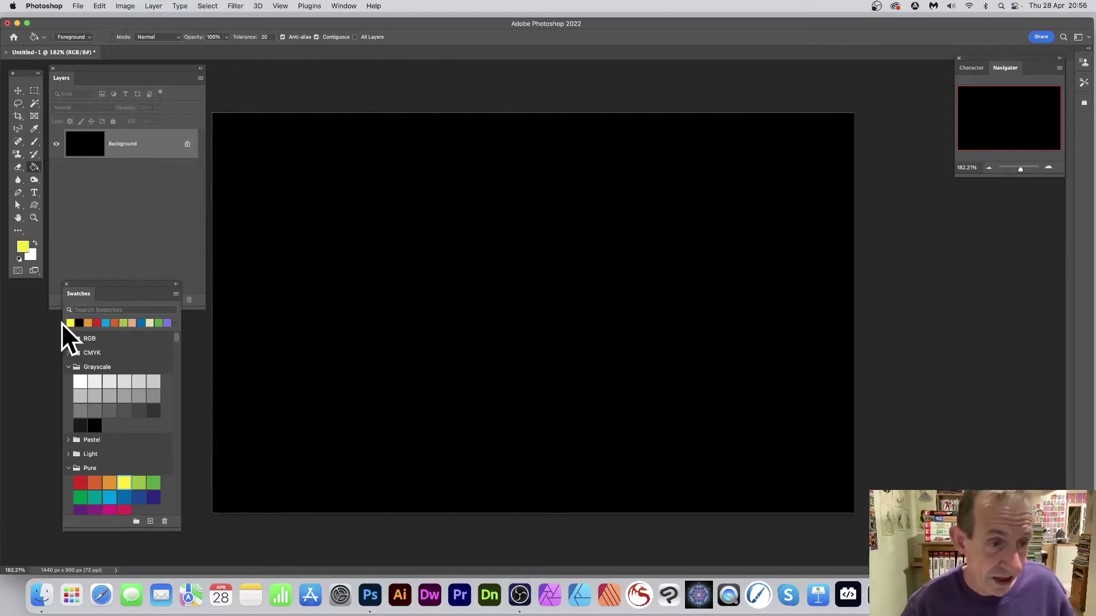
left_click(109, 482)
left_click(125, 484)
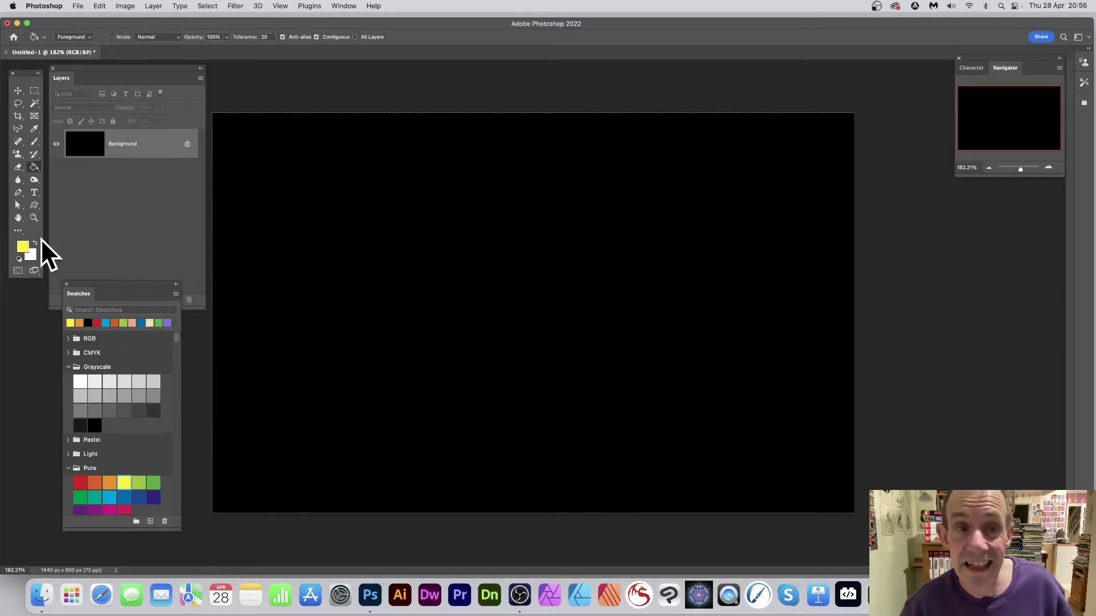
Step: Change the foreground color to a pale, muted yellow and fill the whole canvas with it
left_click(23, 246)
left_click_drag(579, 200, 516, 170)
left_click(687, 149)
key("g")
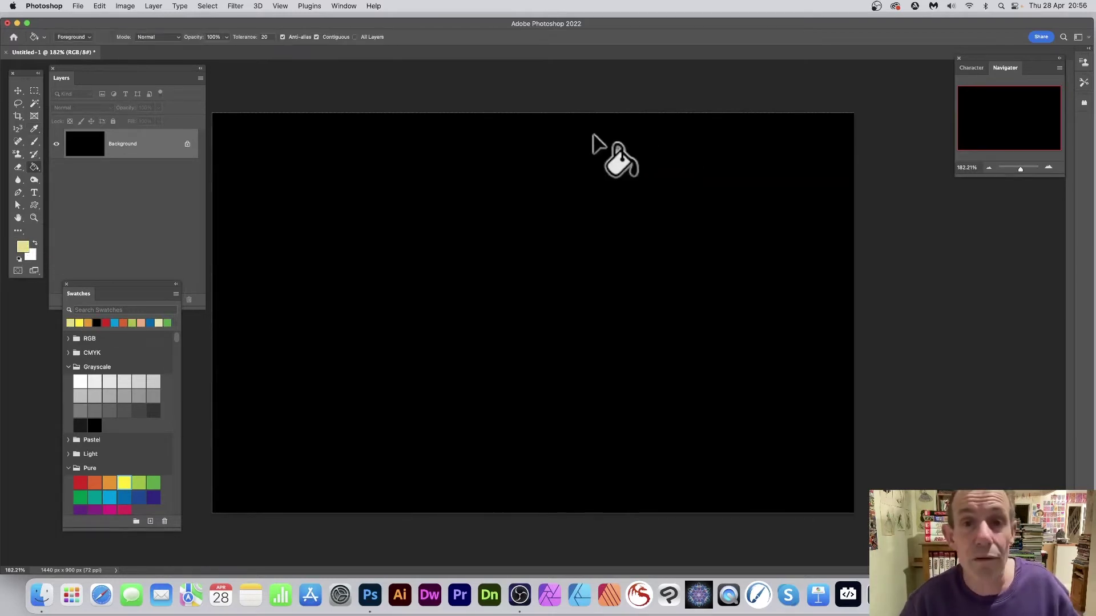
left_click(474, 155)
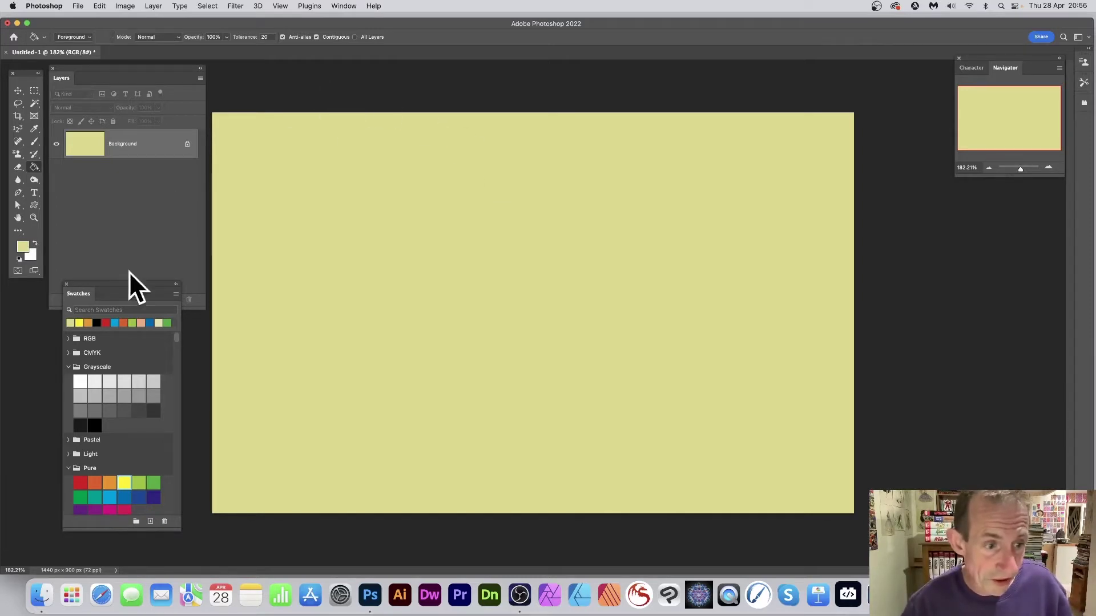
Step: Fill the canvas with the recent light blue swatch, followed by a fill with the recent red swatch
left_click(115, 323)
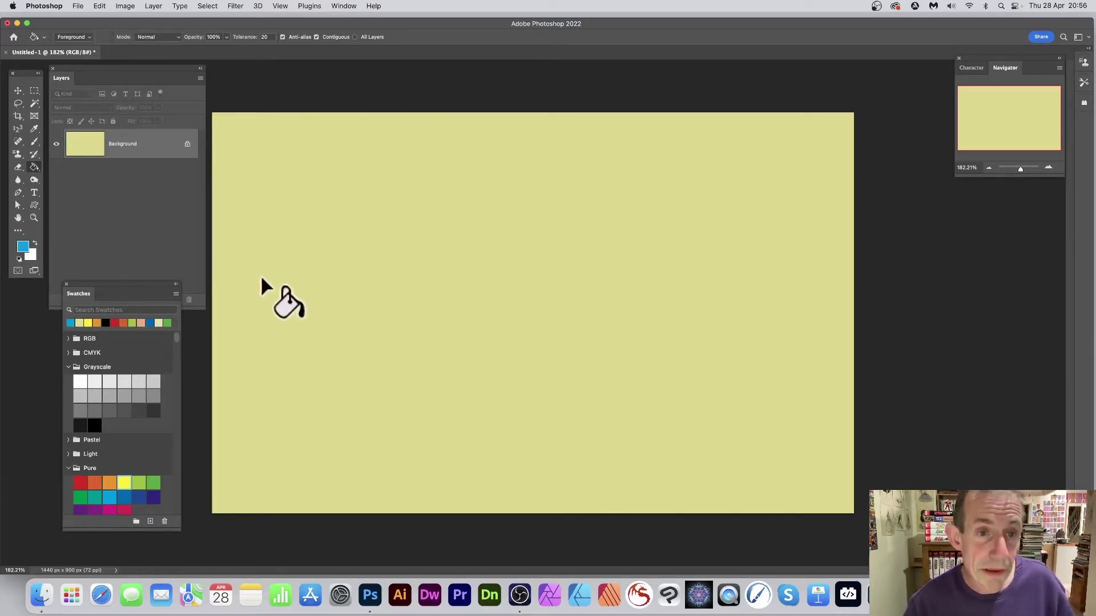
left_click(307, 120)
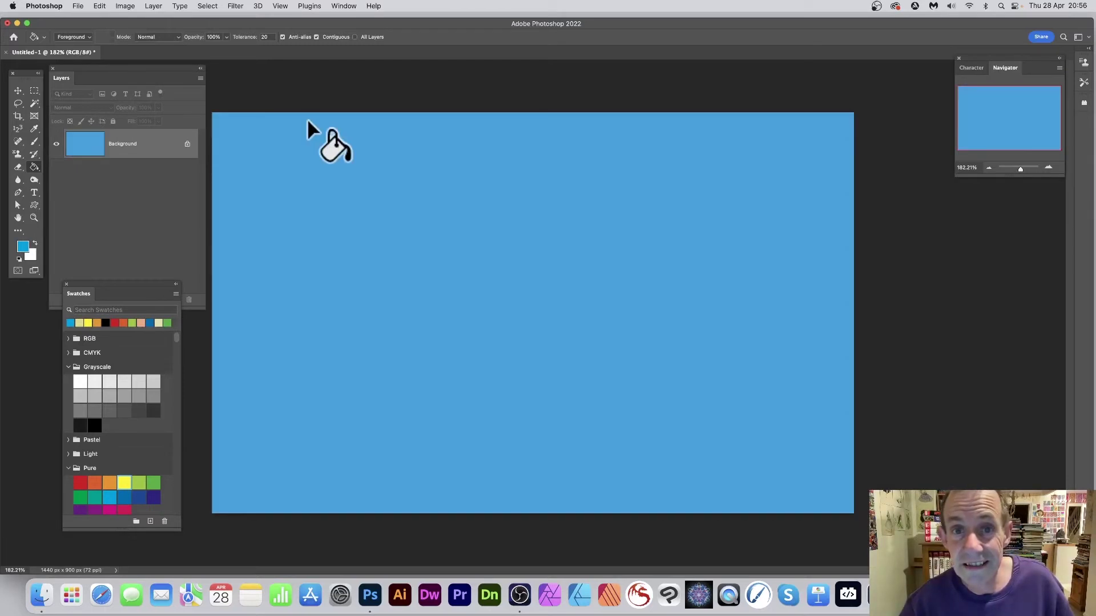
left_click(114, 323)
left_click(347, 119)
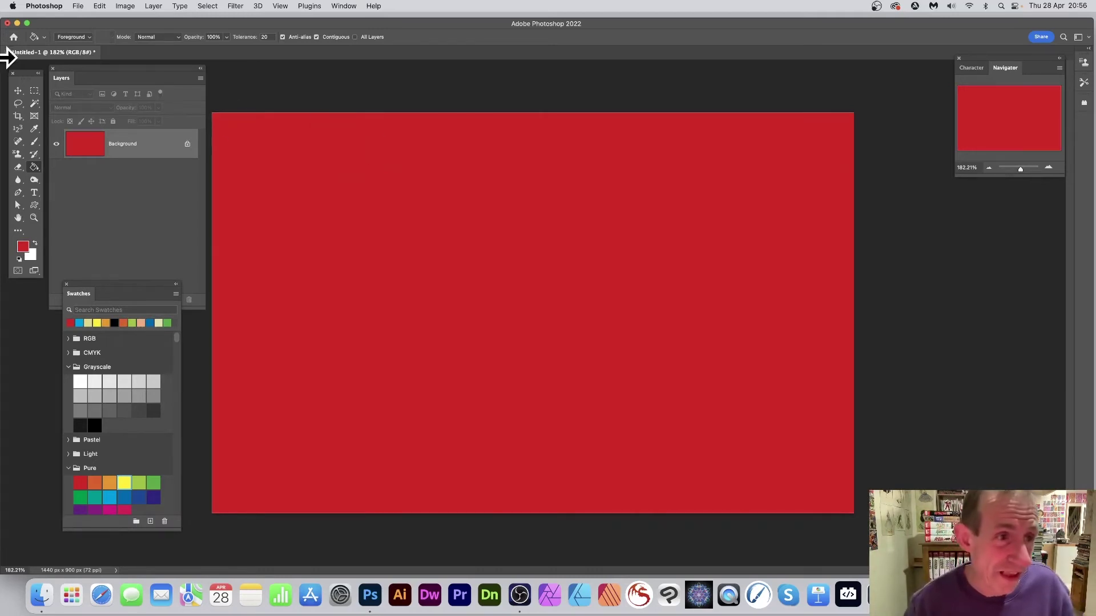
Step: Select a full-height vertical strip just right of the canvas centre with the Rectangular Marquee
left_click(33, 91)
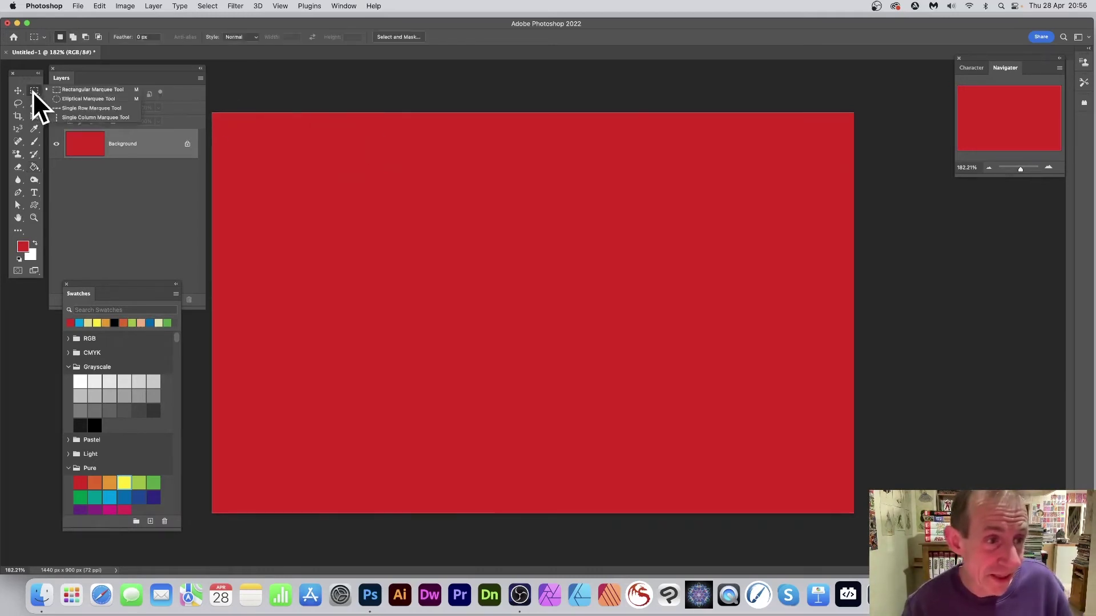
left_click(93, 91)
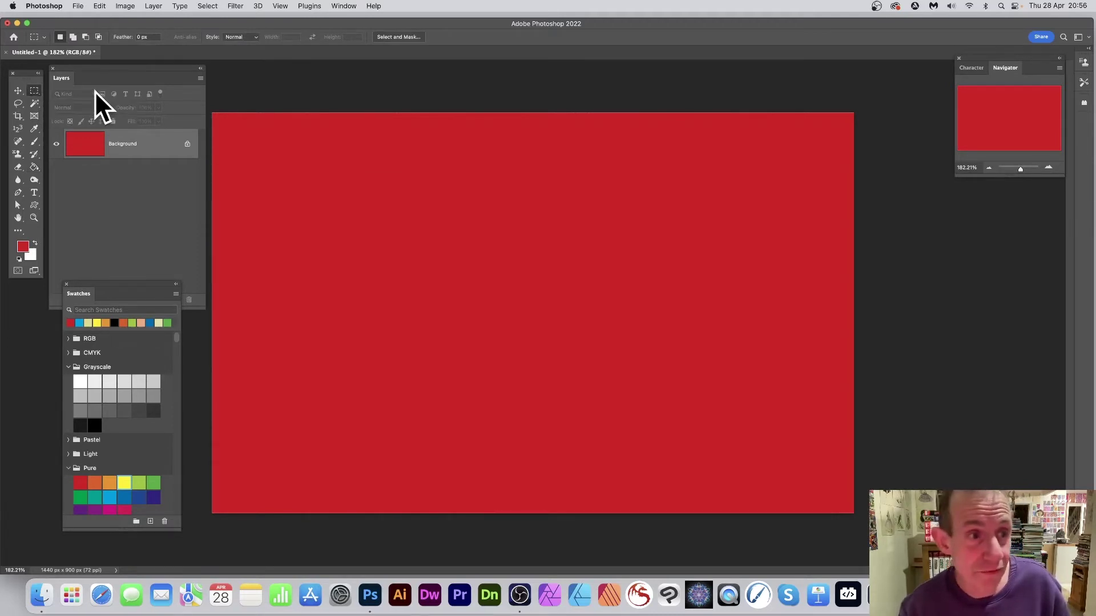
left_click_drag(563, 112, 661, 523)
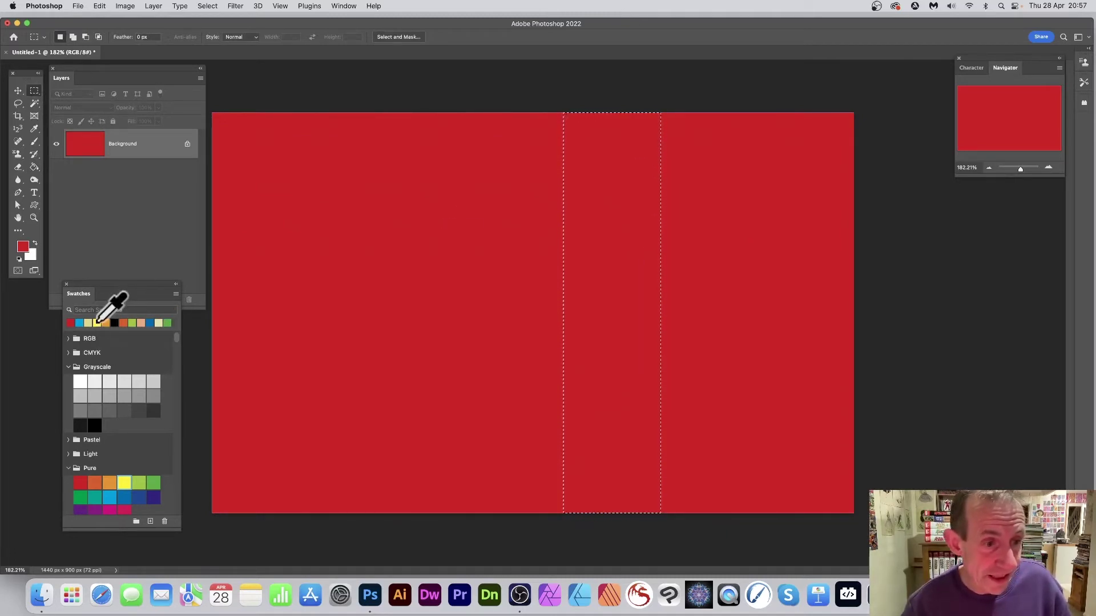
Step: Fill the selected strip with pure yellow using the Paint Bucket and clear the selection
left_click(97, 323)
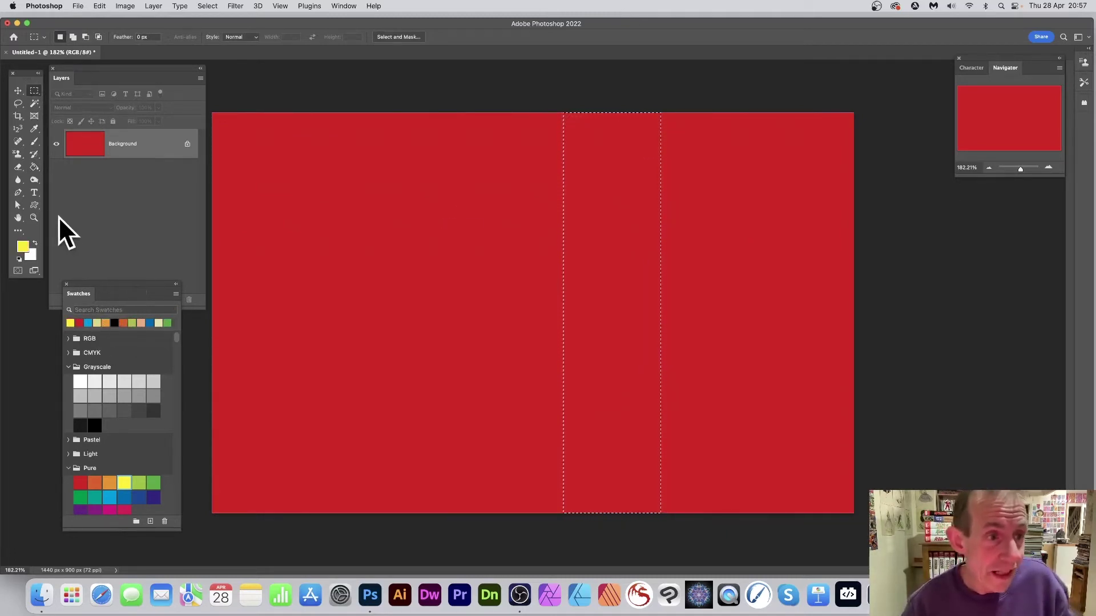
left_click(35, 166)
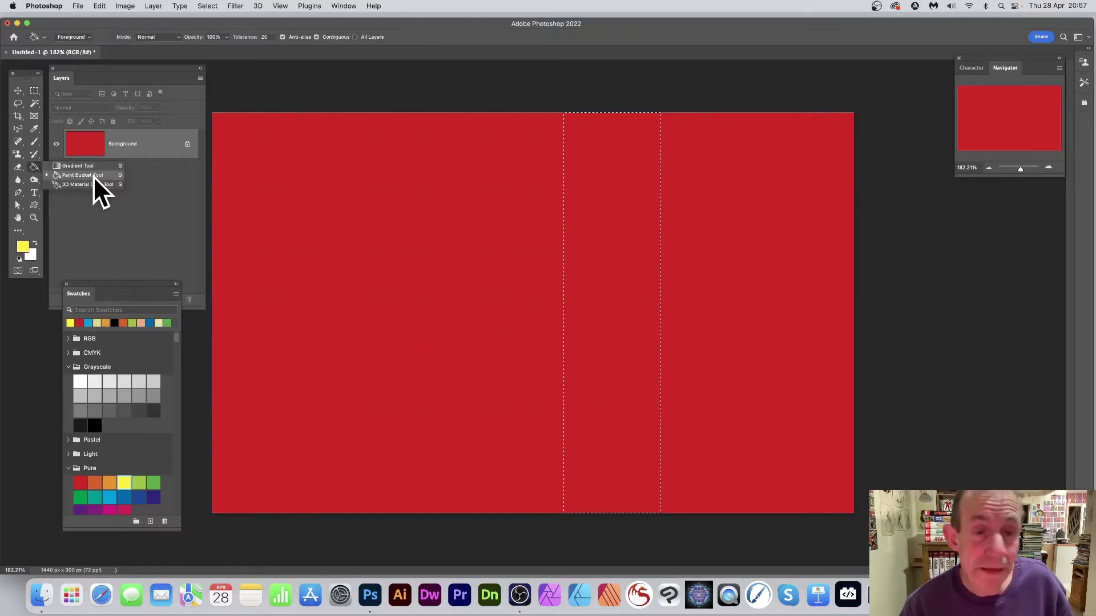
left_click(93, 176)
left_click(574, 125)
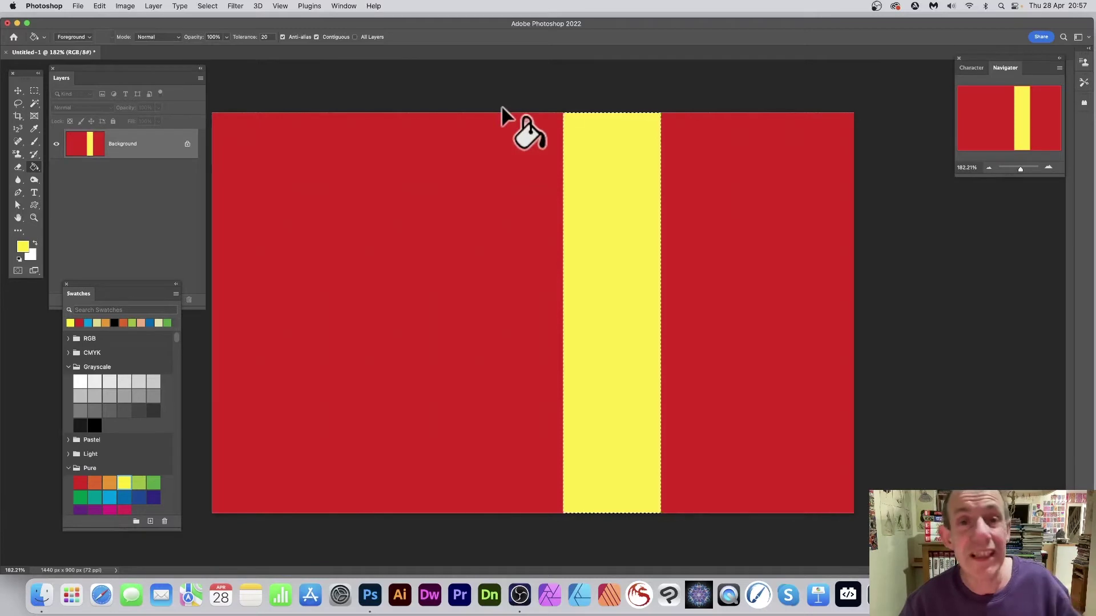
left_click(207, 7)
left_click(277, 30)
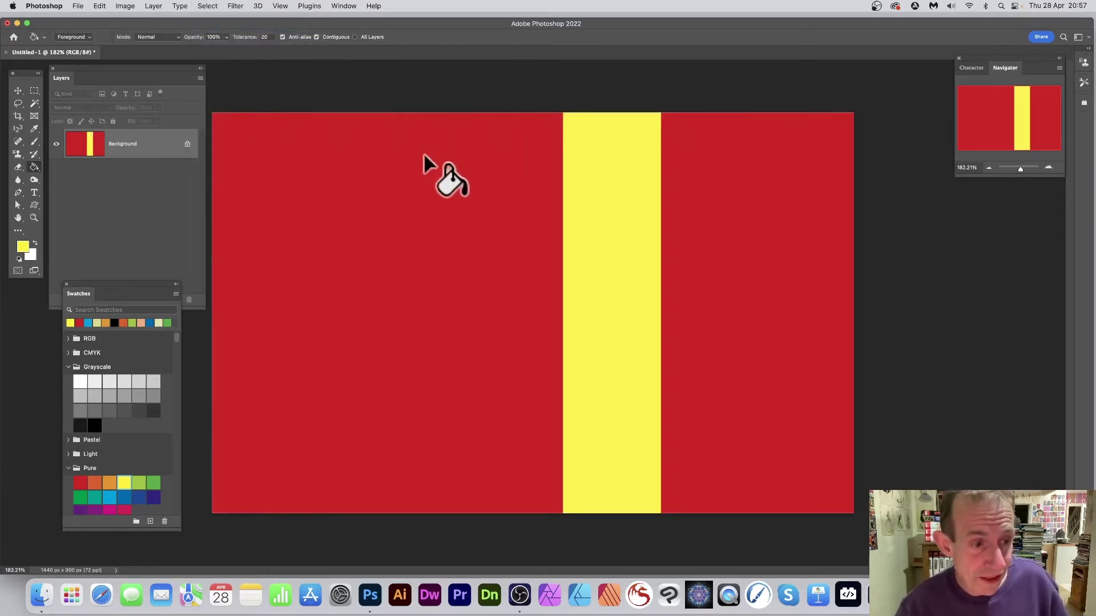
Step: Set the foreground color to black, fill the red area left of the yellow strip, and undo that fill
left_click(107, 323)
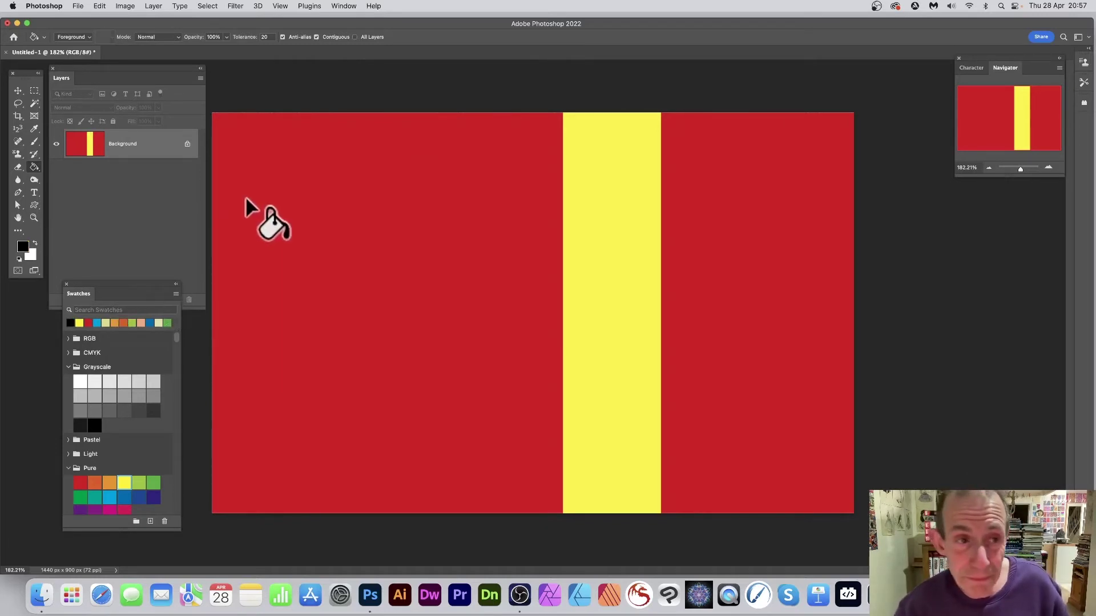
left_click(299, 129)
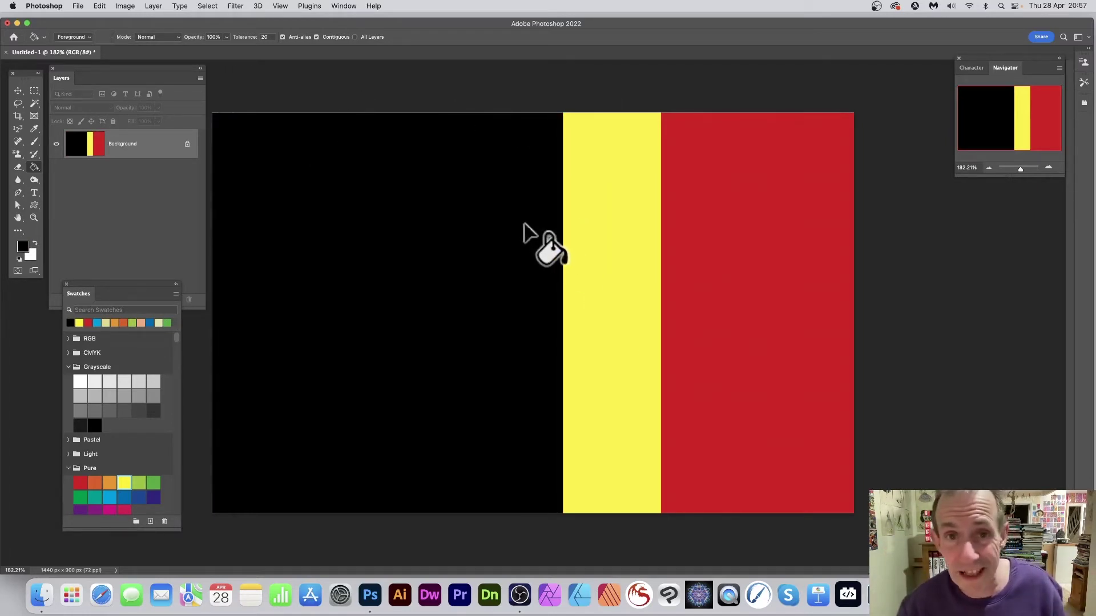
key("super+z")
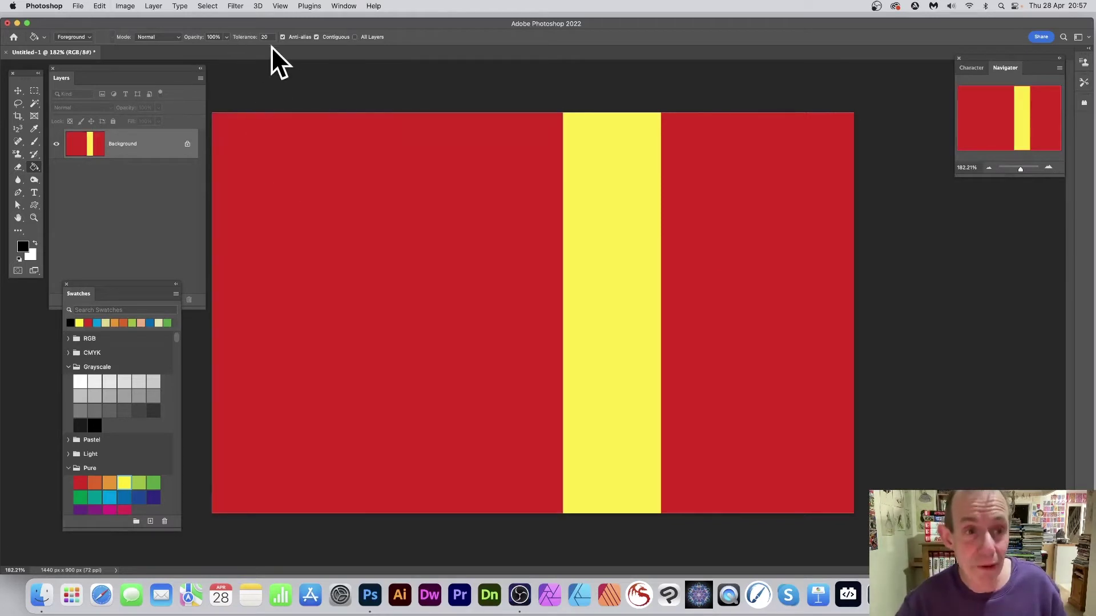
Step: Raise the Paint Bucket's tolerance to 255 and fill from the left red area with black
left_click_drag(245, 43, 376, 42)
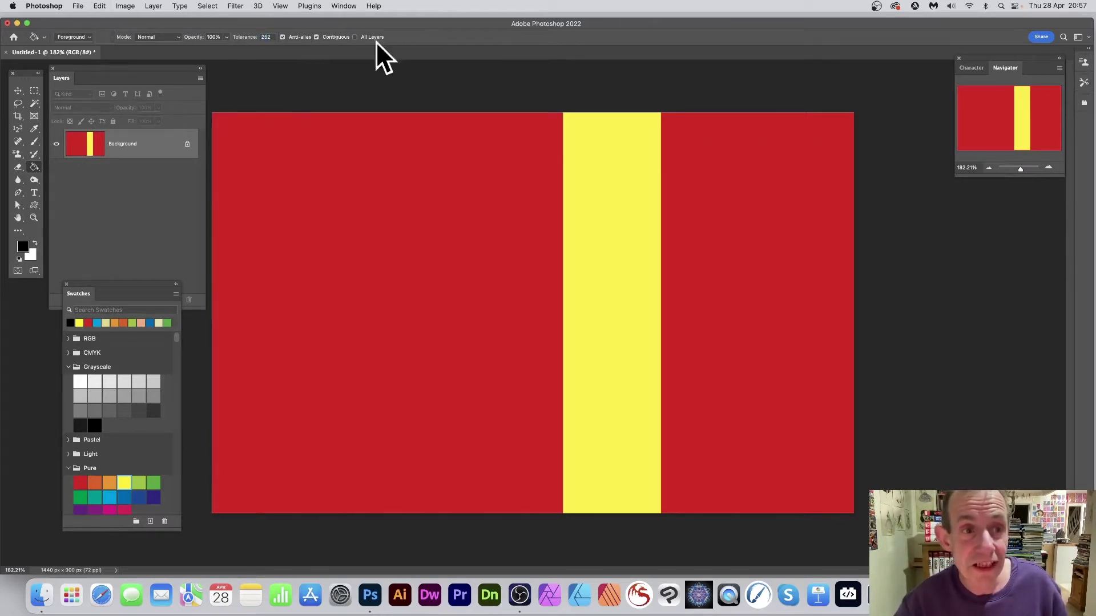
left_click_drag(245, 44, 297, 32)
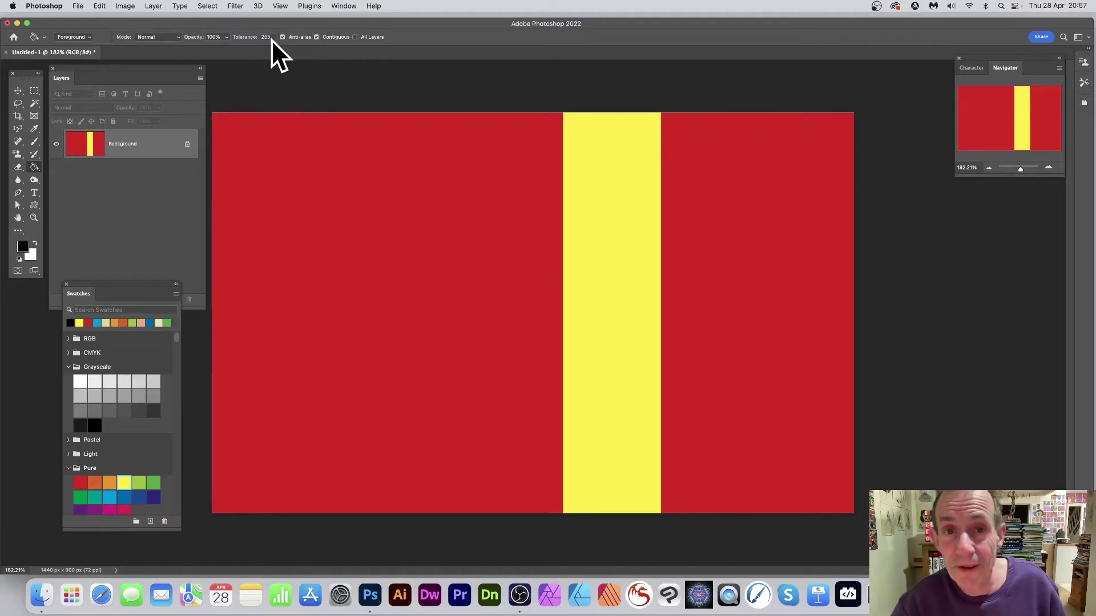
left_click(356, 125)
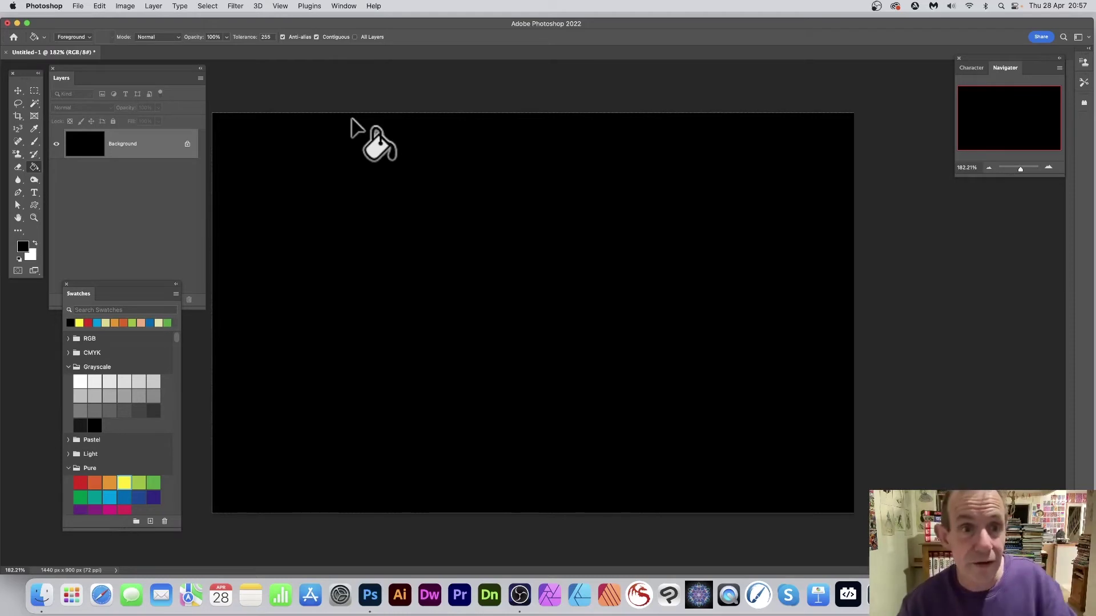
Step: Set the Paint Bucket's tolerance to 20 and fill the black canvas with red
left_click(273, 38)
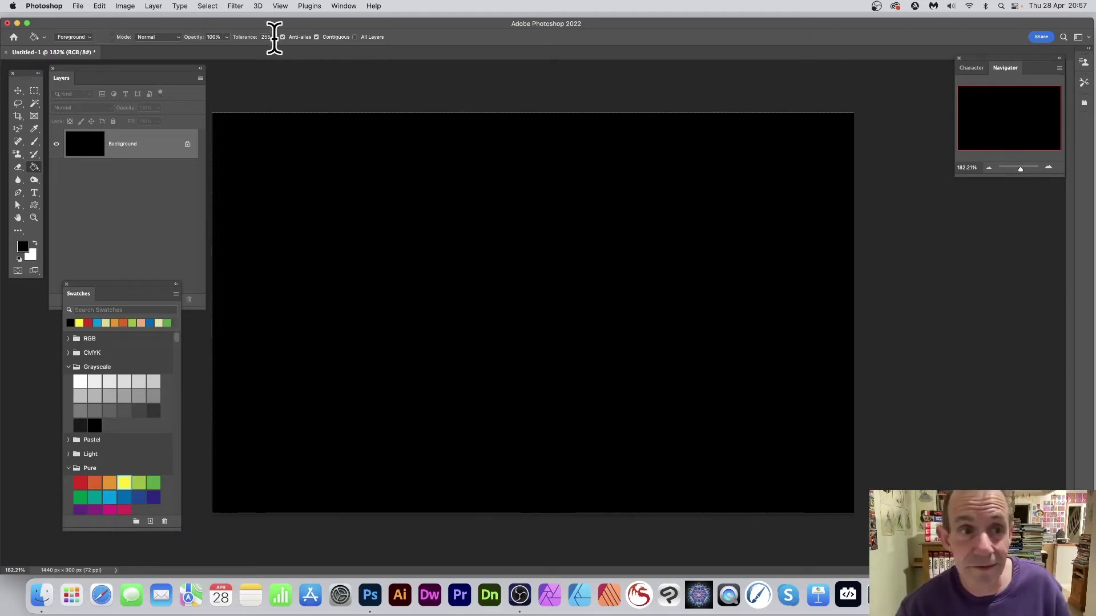
type("20")
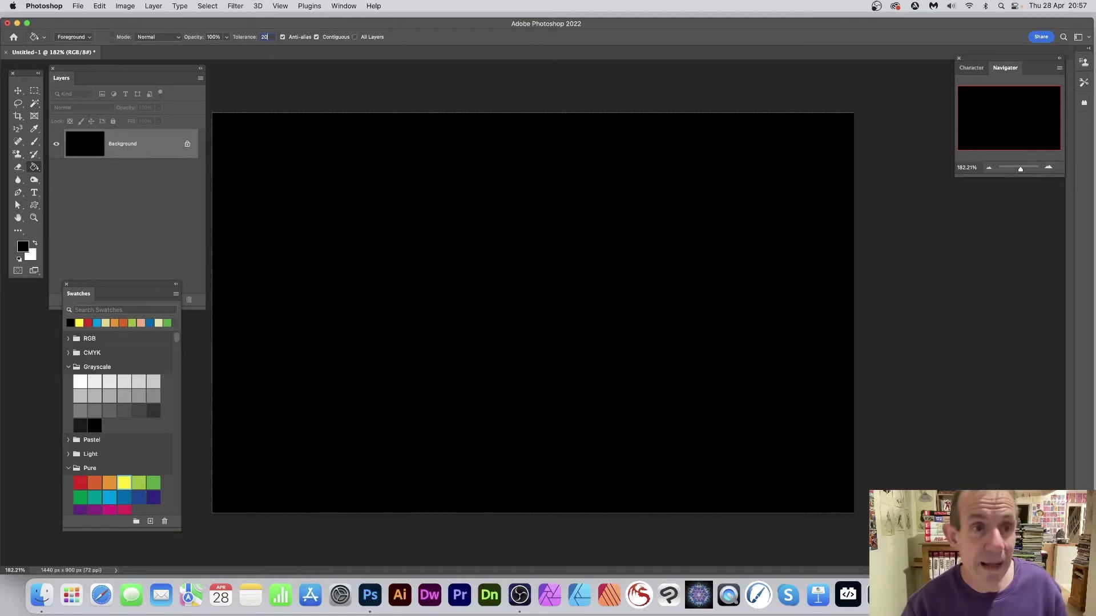
key("Tab")
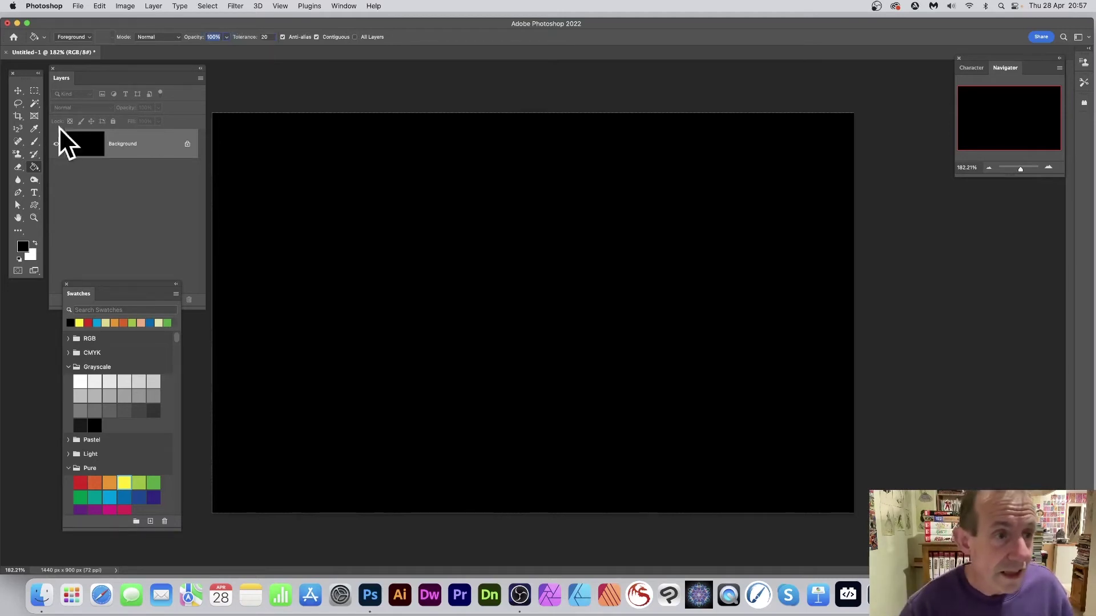
left_click(88, 323)
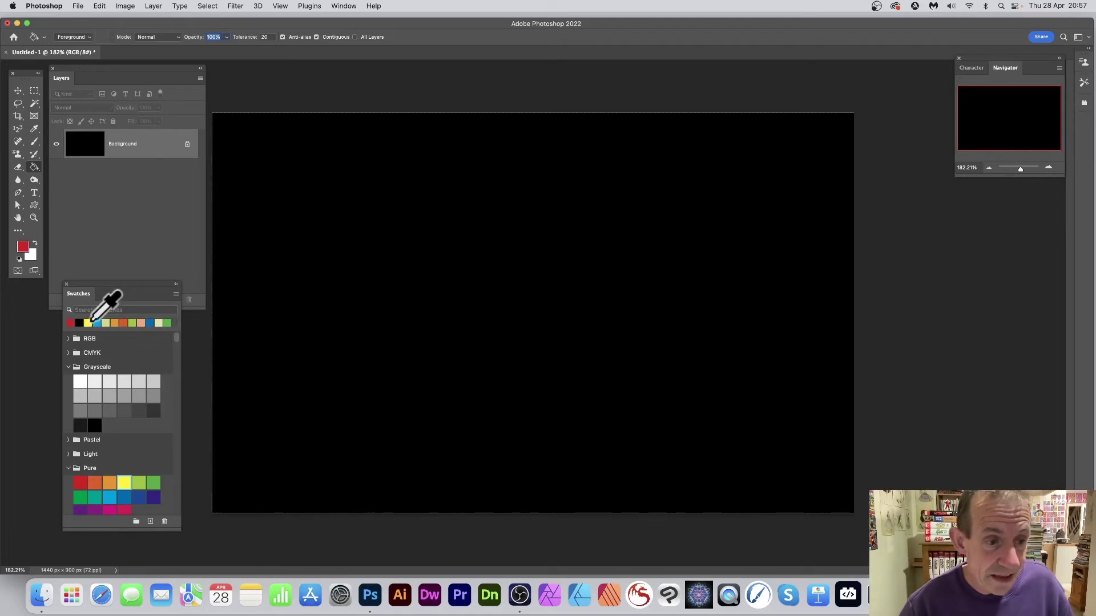
left_click(338, 149)
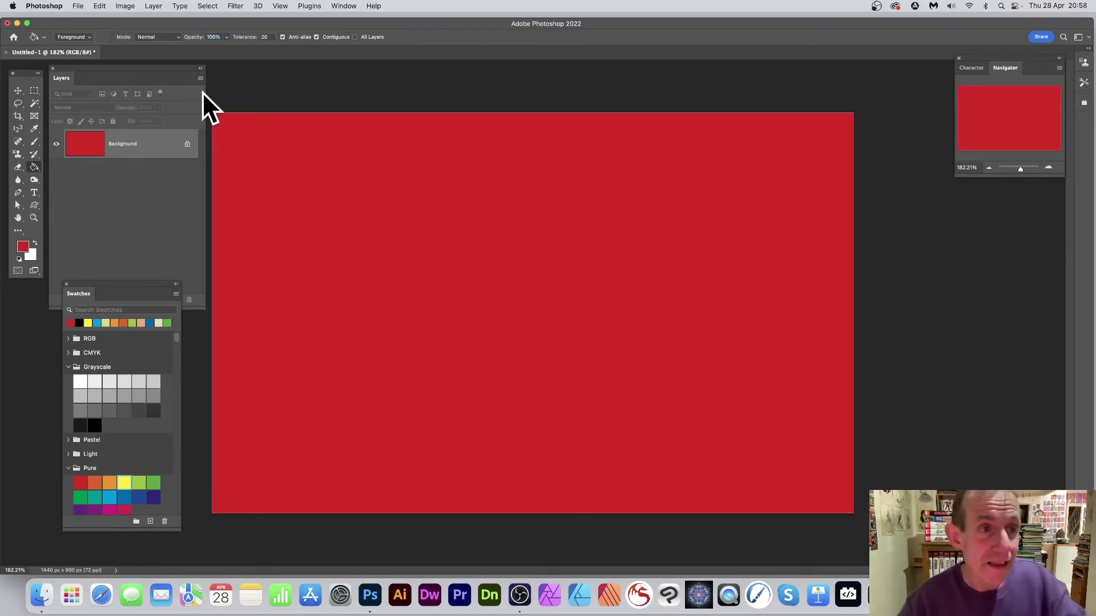
Step: Set the Paint Bucket's blend mode to Multiply and fill the canvas six times with the red foreground color
left_click(149, 37)
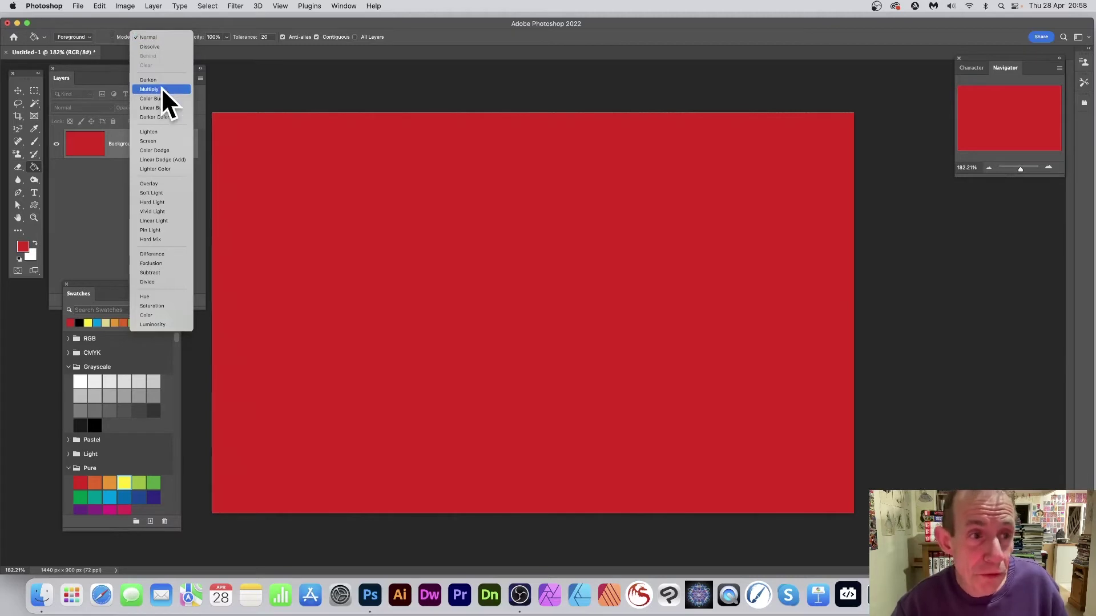
left_click(161, 89)
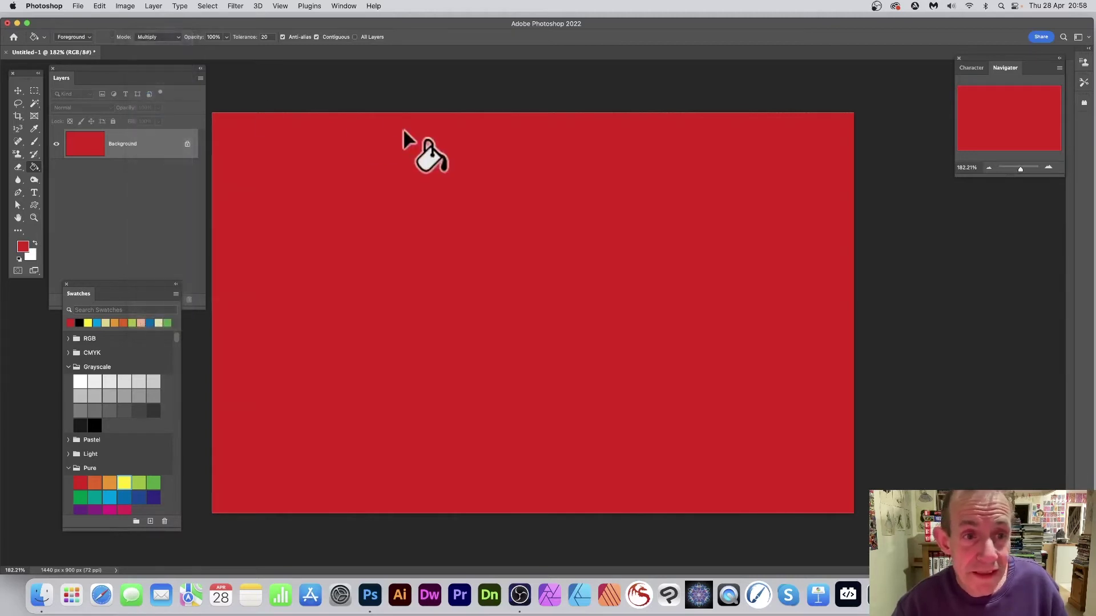
left_click(313, 121)
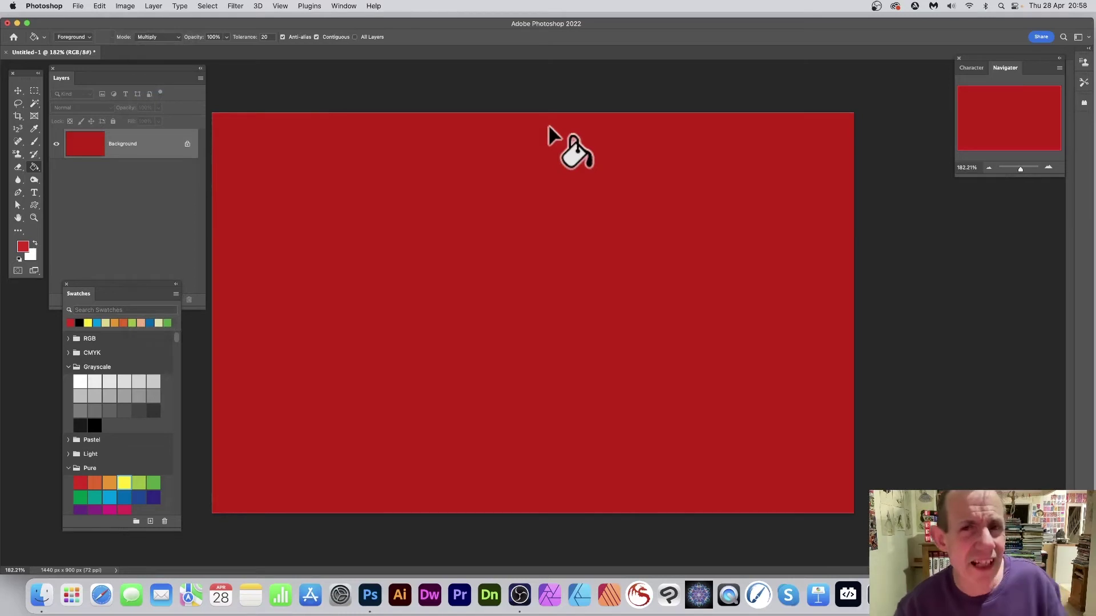
left_click(408, 128)
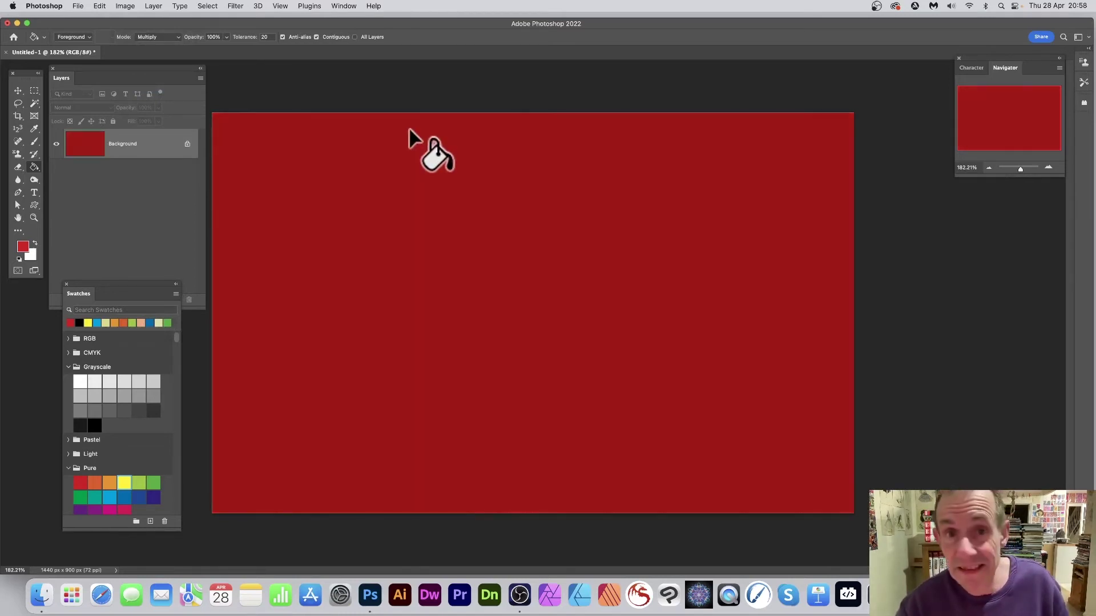
left_click(348, 129)
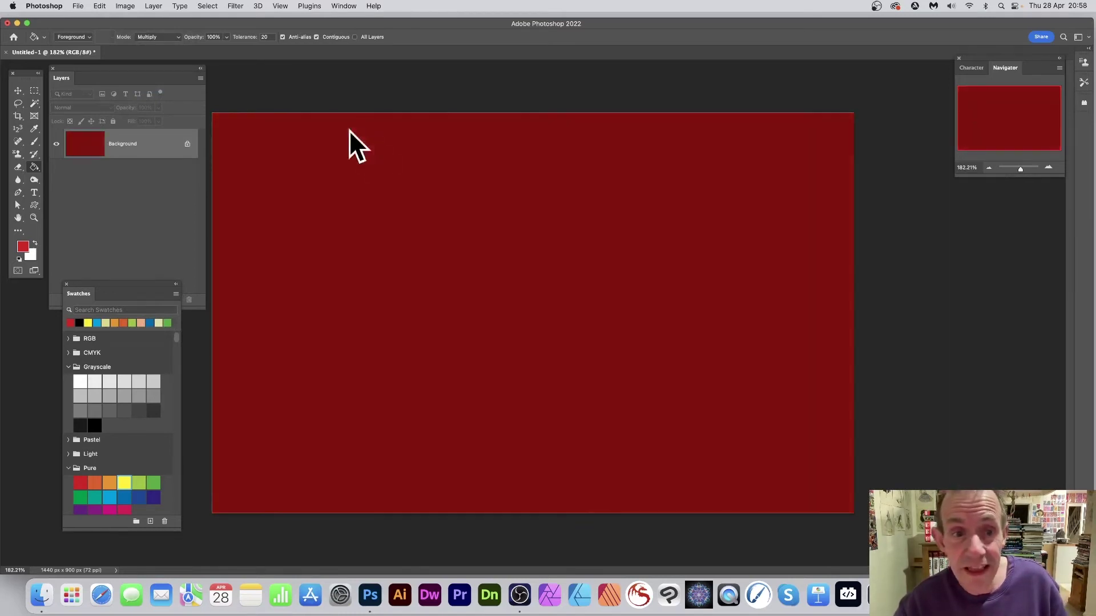
left_click(348, 133)
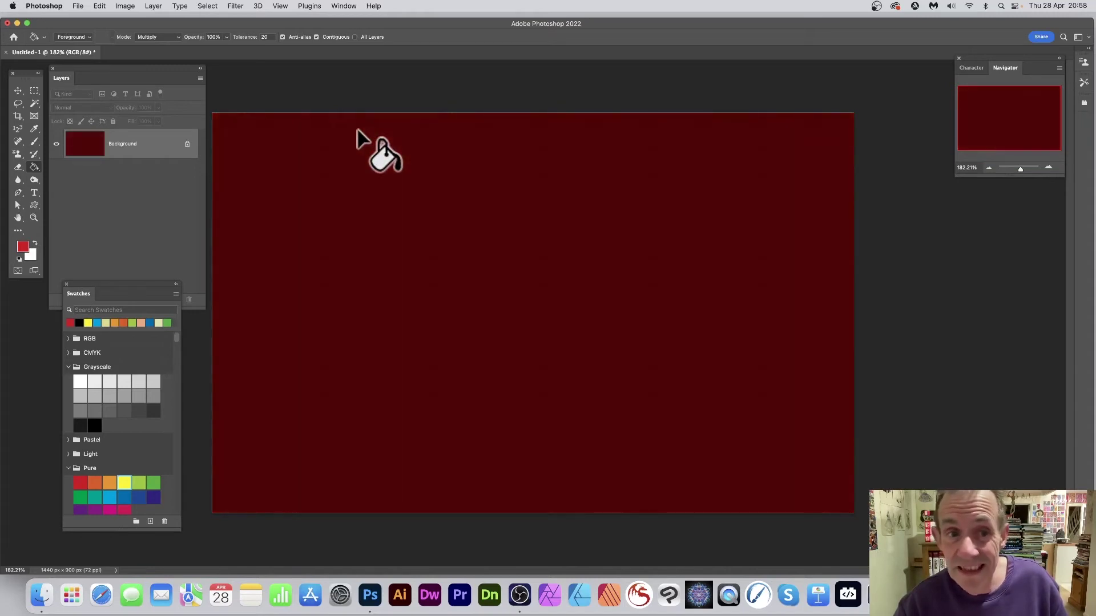
left_click(358, 132)
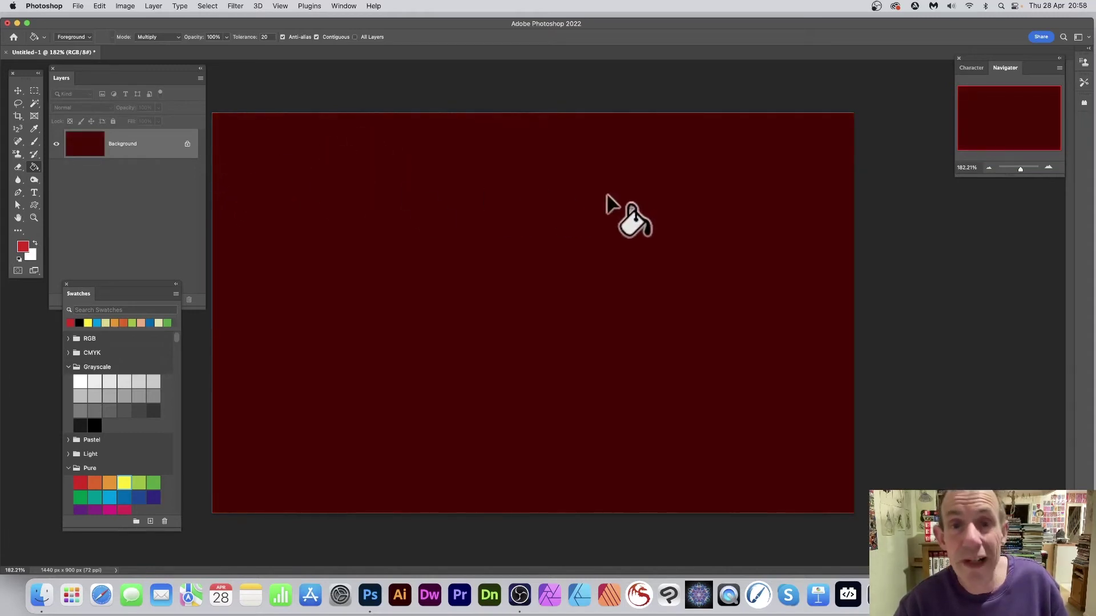
left_click(392, 174)
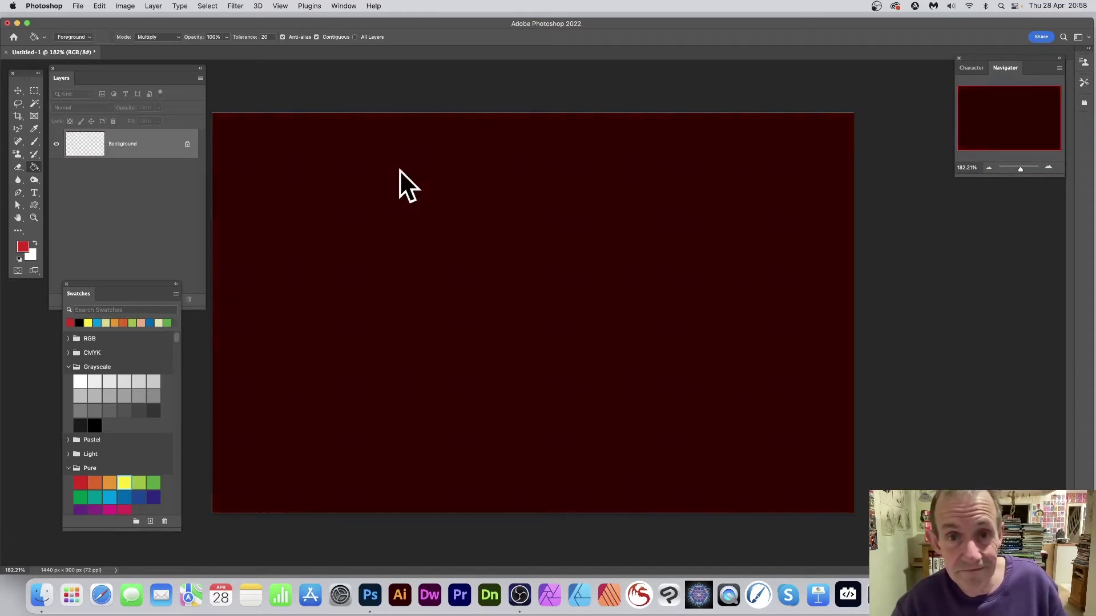
Step: Fill the canvas once more with red in Multiply mode and view the other available blend modes
left_click(354, 193)
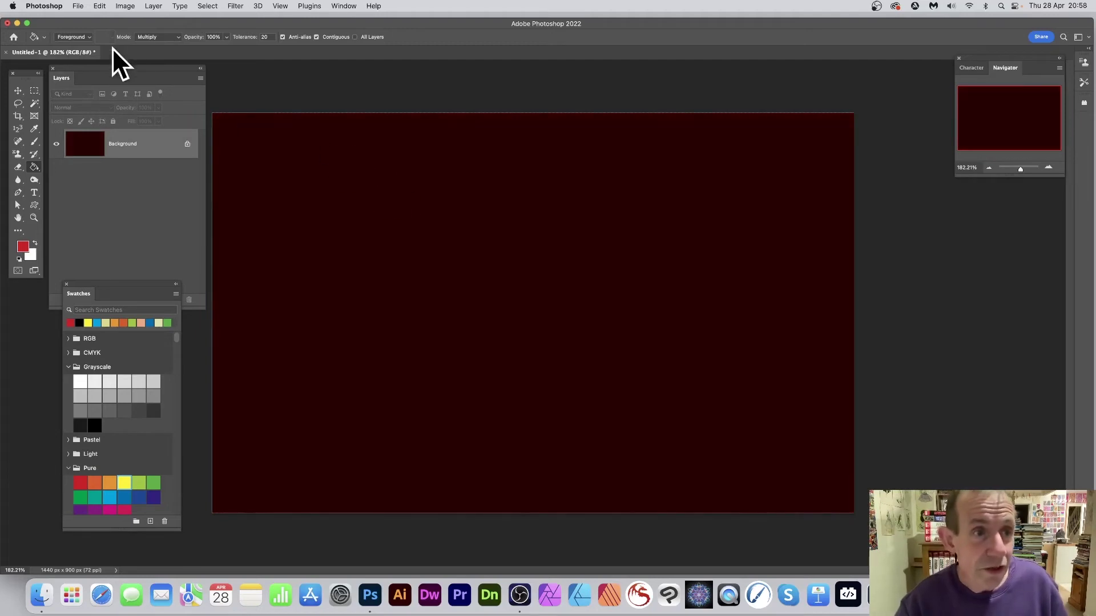
left_click(146, 36)
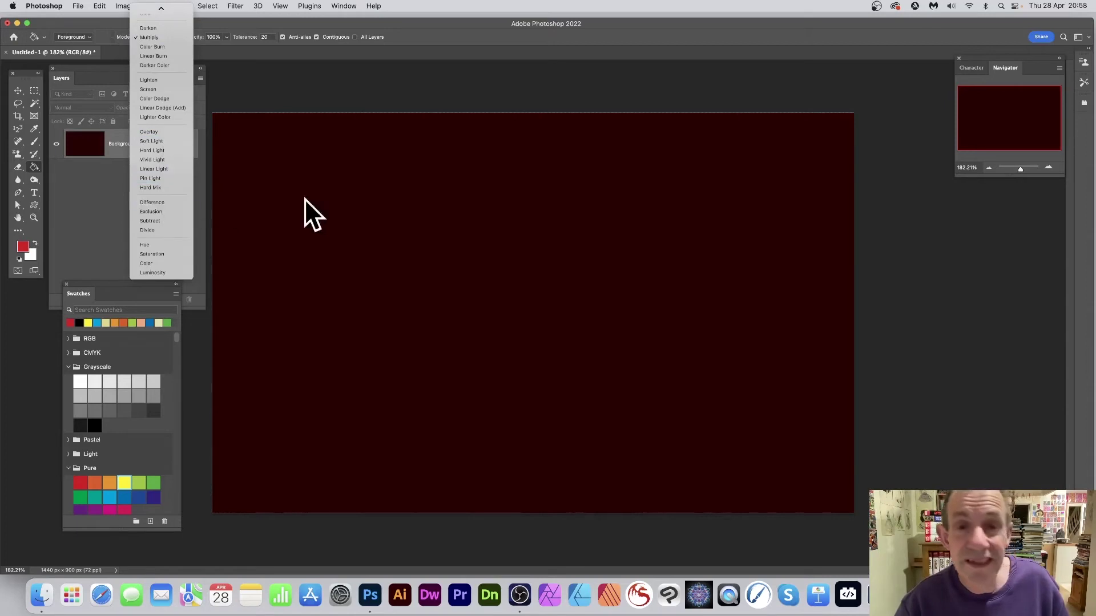
left_click(498, 47)
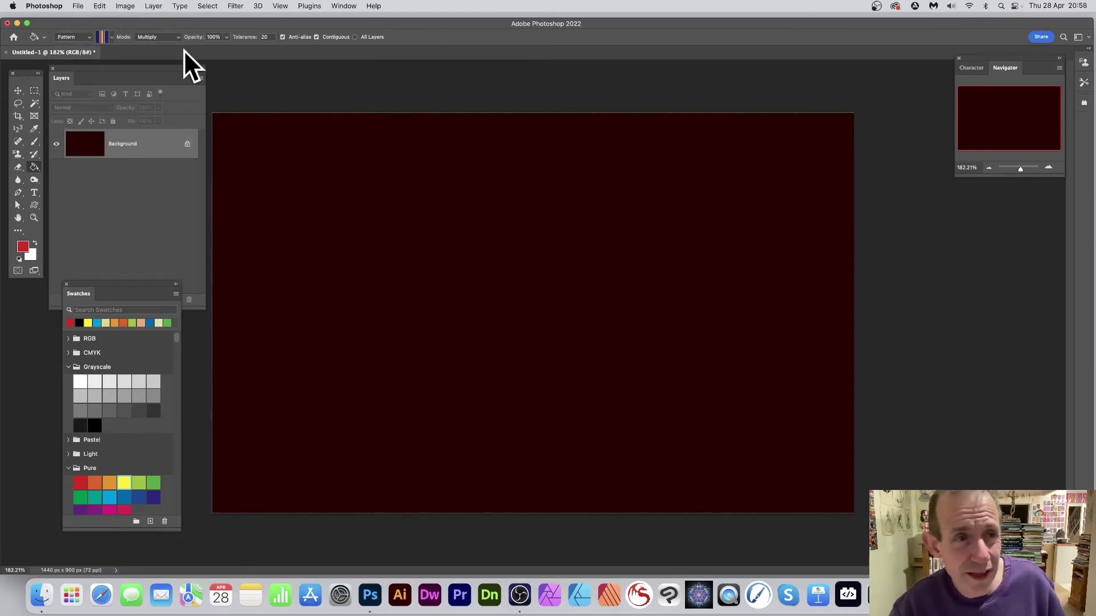
Step: Switch the Paint Bucket's fill source to Pattern and choose the teal text pattern
left_click(112, 36)
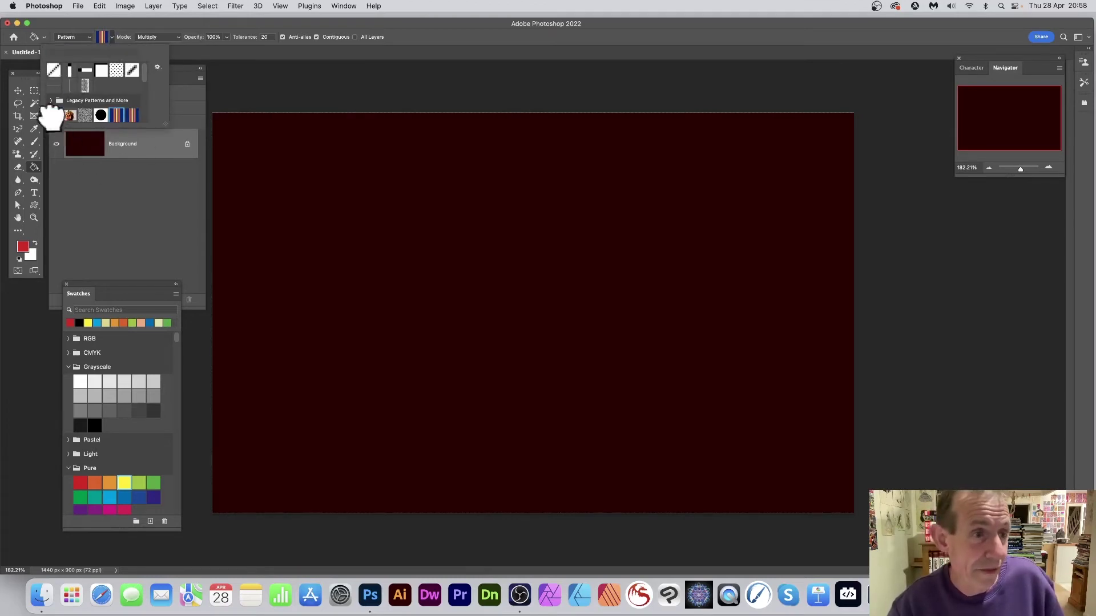
left_click(53, 116)
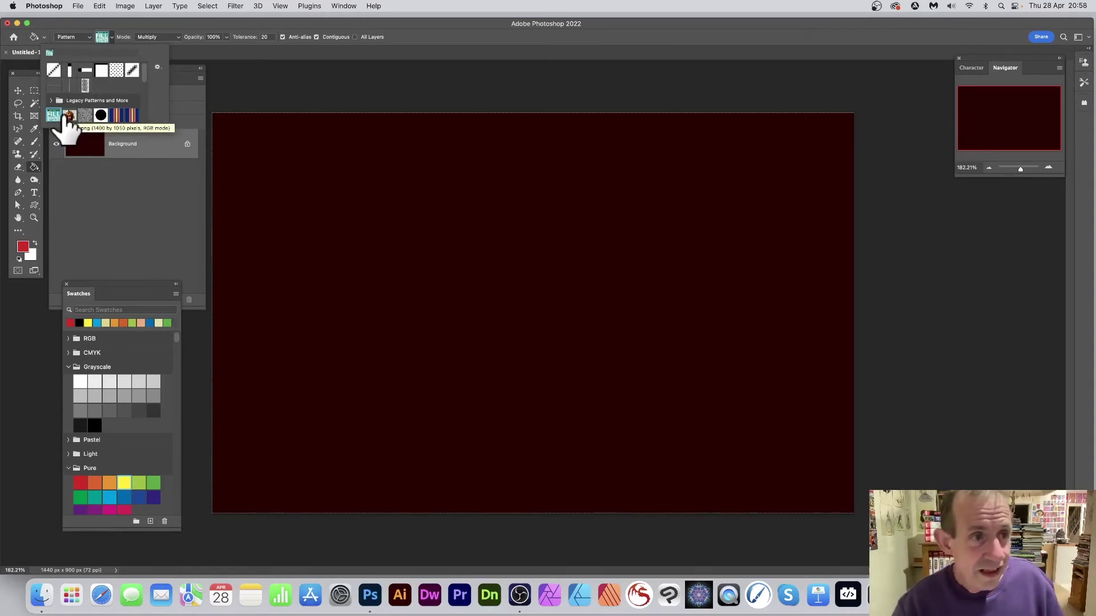
left_click(420, 25)
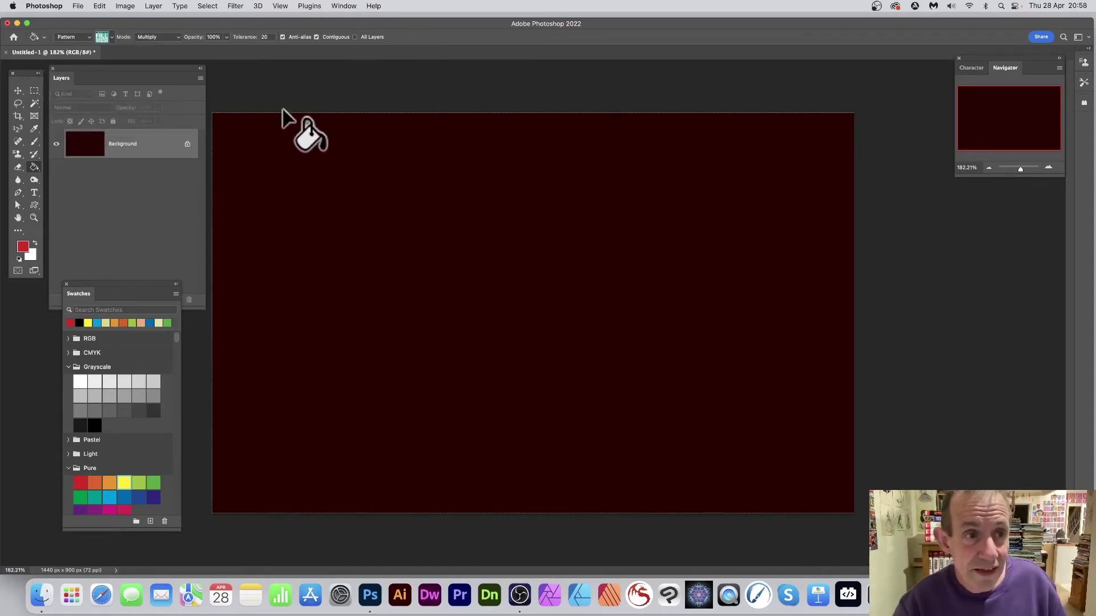
Step: Set the Paint Bucket's blend mode to Normal, fill the canvas with the teal text pattern, and undo that fill
left_click(150, 37)
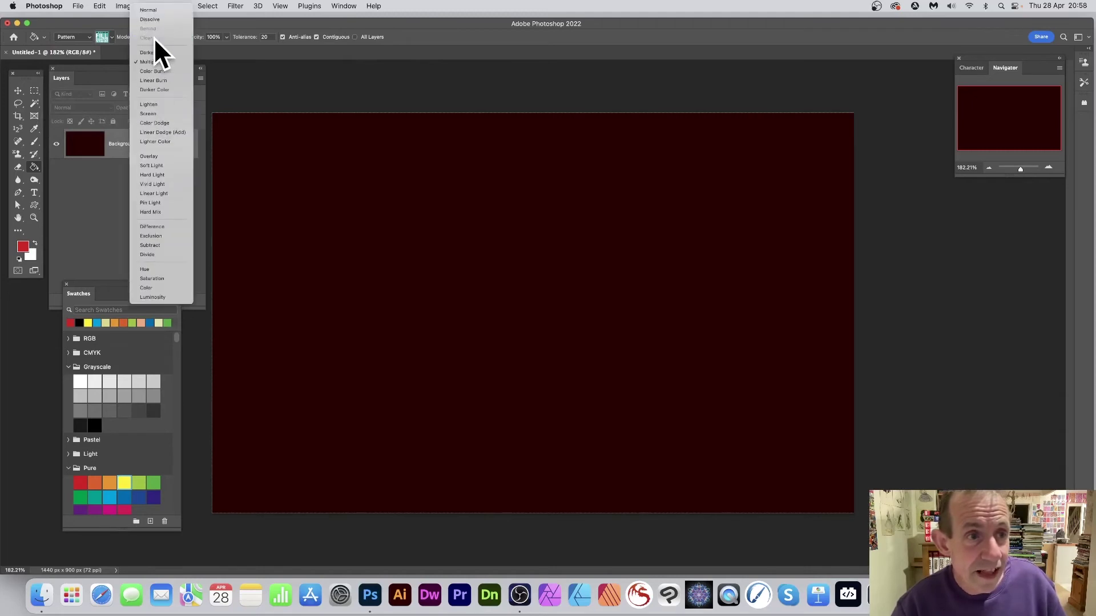
left_click(155, 8)
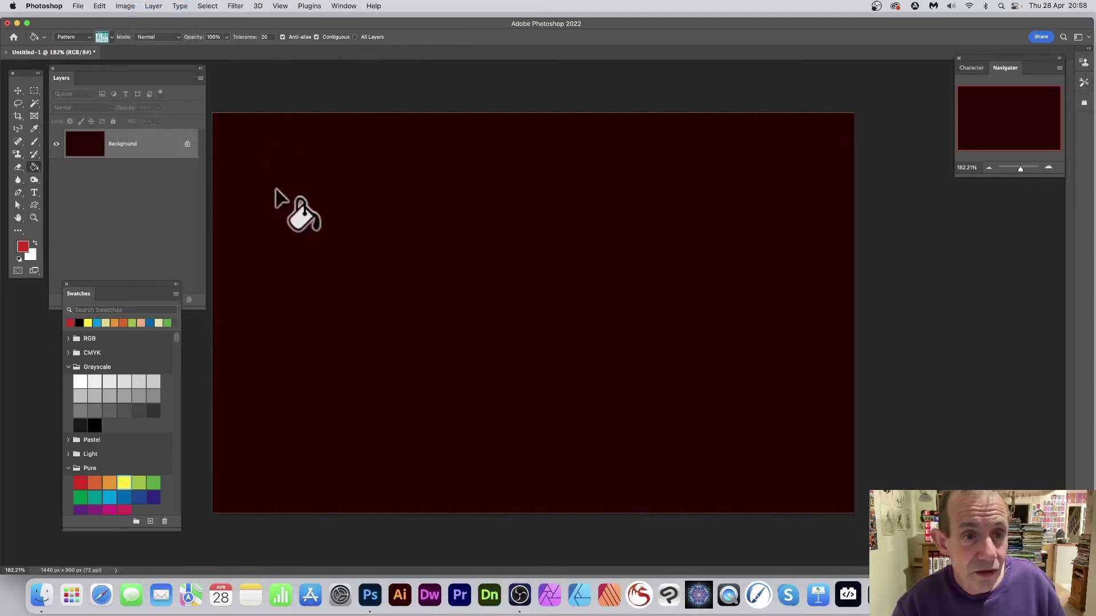
left_click(292, 149)
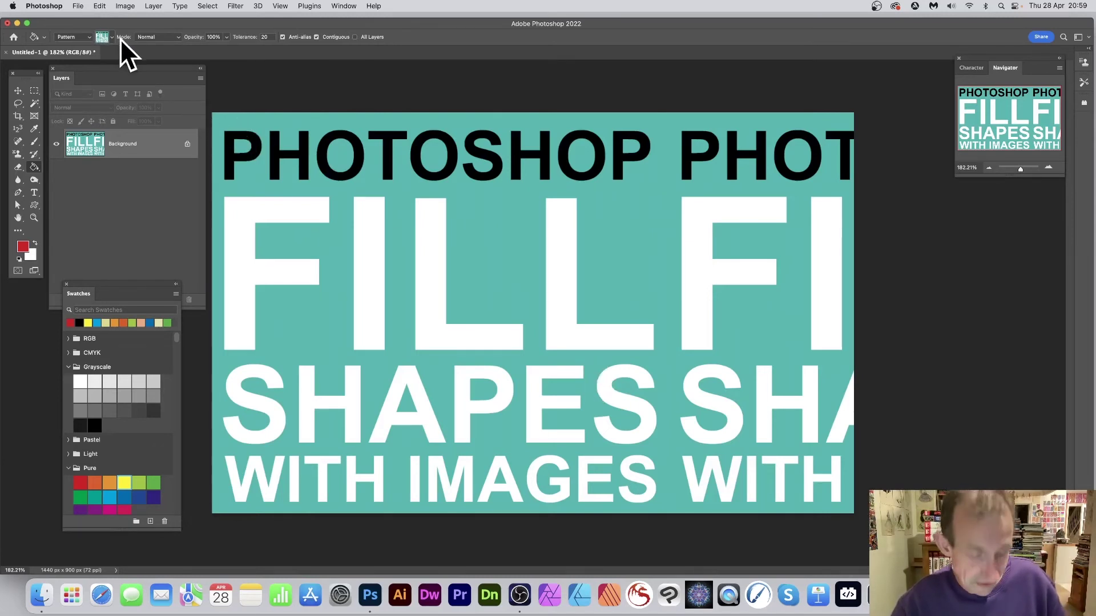
key("alt+BackSpace")
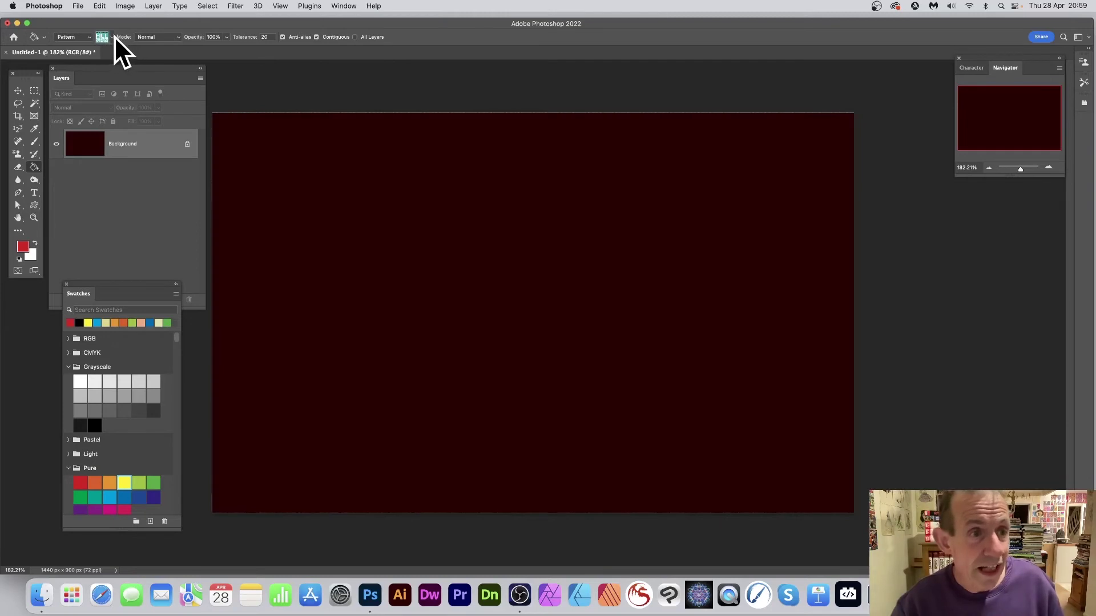
Step: Choose the portrait image pattern, fill the whole canvas with it, and undo that fill
left_click(112, 37)
left_click(70, 116)
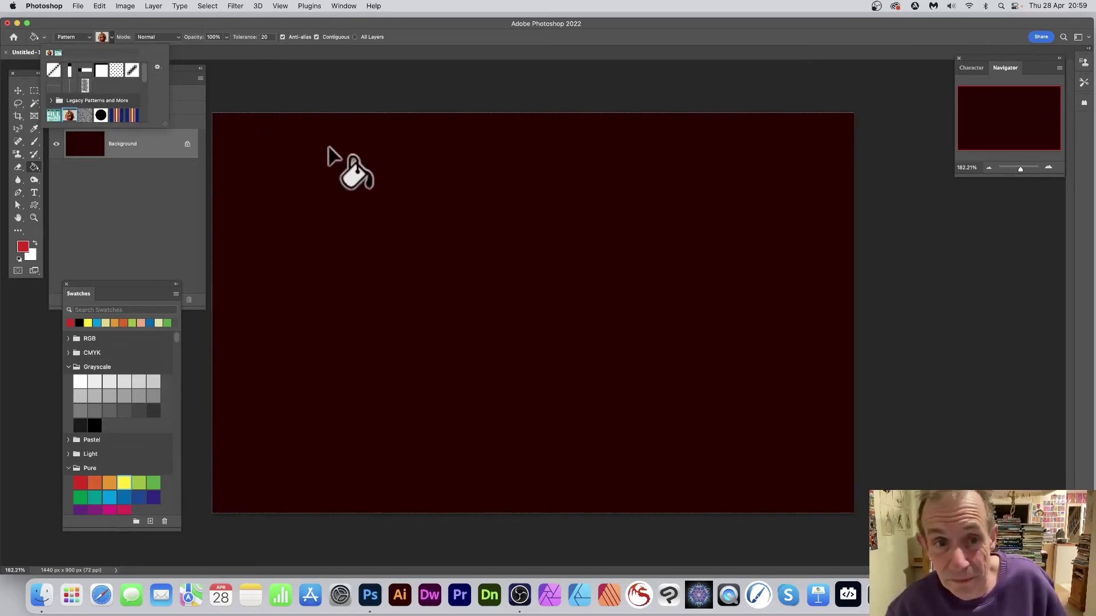
left_click(297, 126)
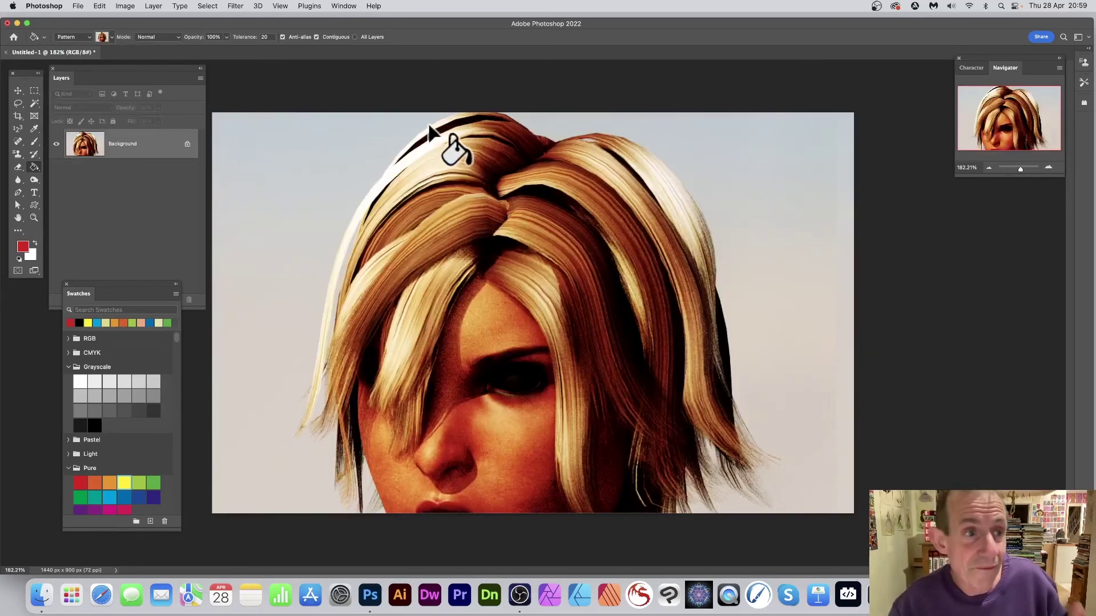
key("super+z")
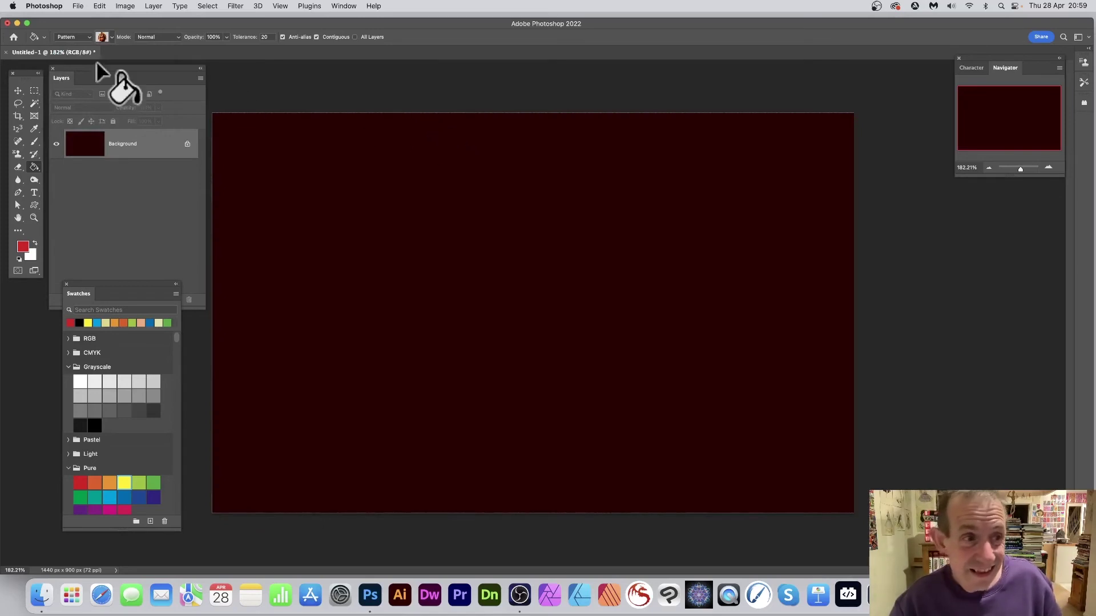
Step: Draw a tall rectangular marquee selection around the middle of the dark red canvas
left_click(36, 96)
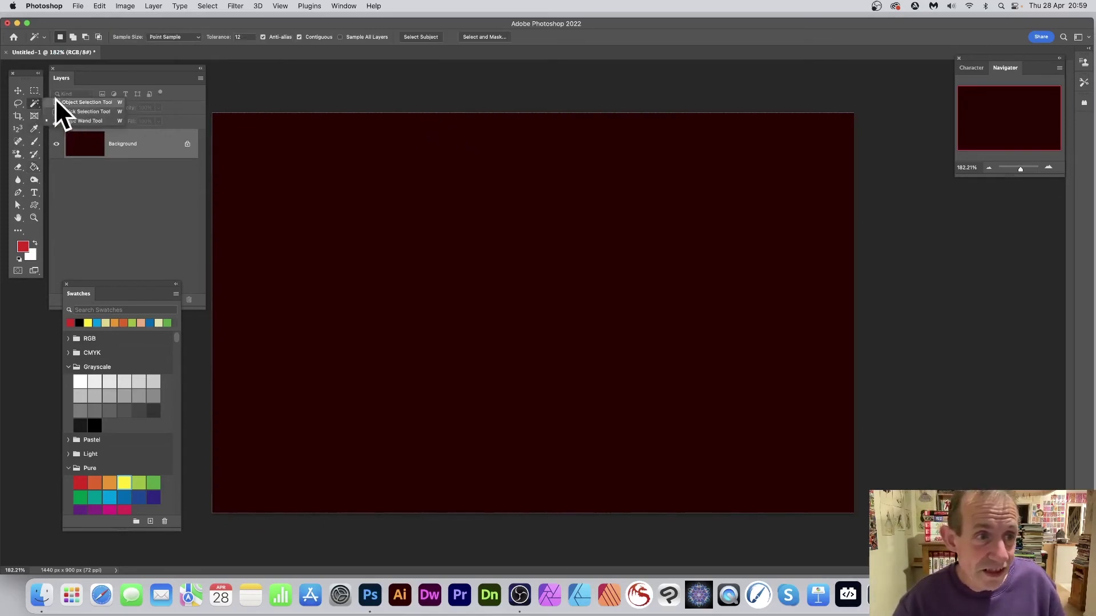
left_click(33, 89)
left_click(76, 87)
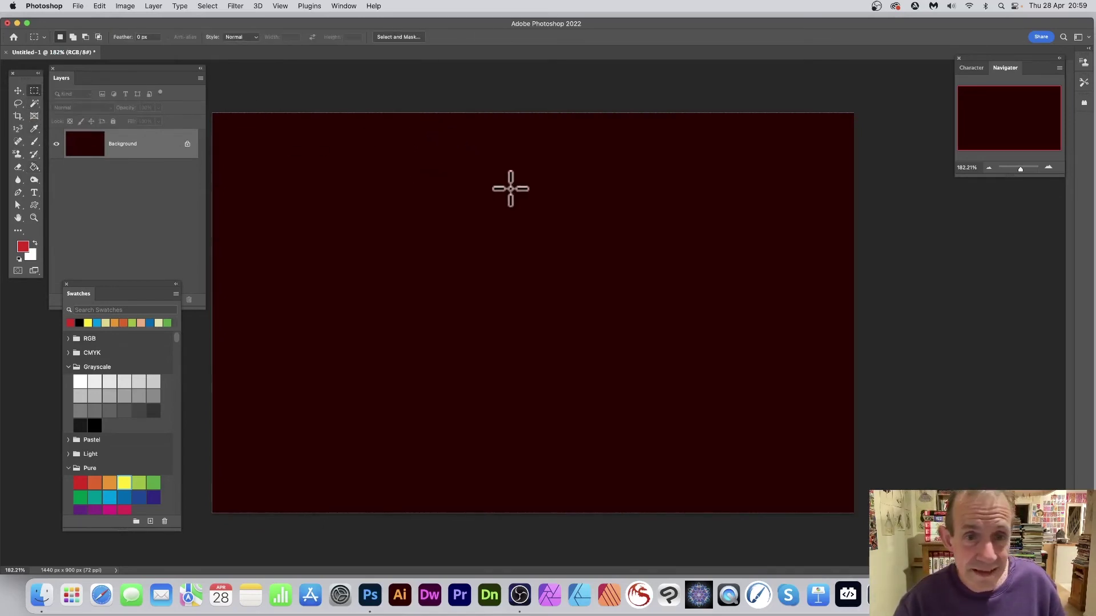
left_click_drag(463, 154, 645, 438)
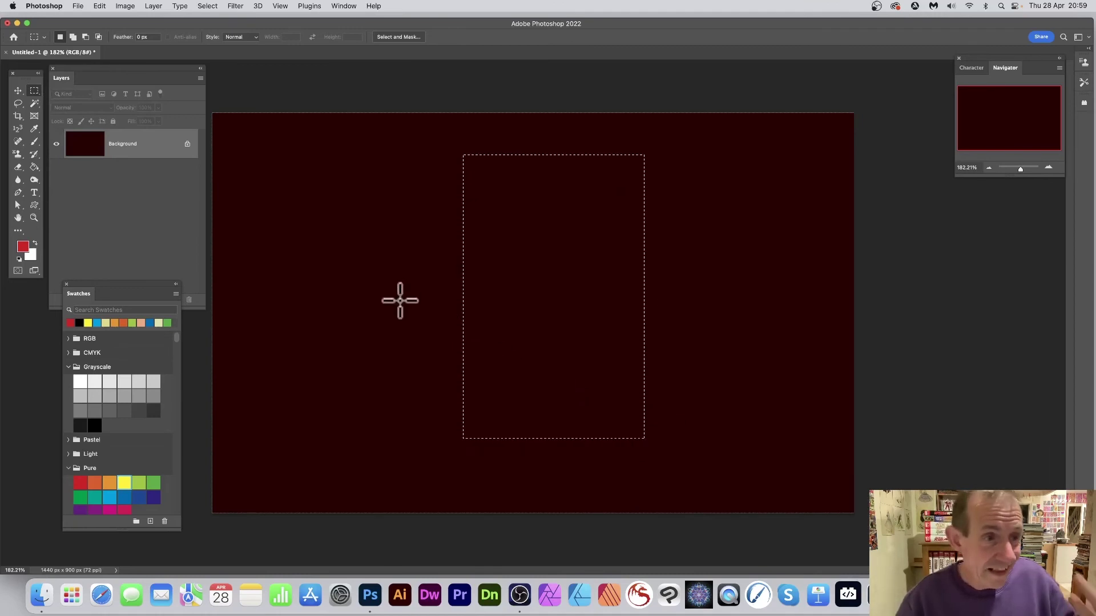
Step: Fill the rectangular selection with the portrait pattern using the Paint Bucket, and deselect
left_click(33, 167)
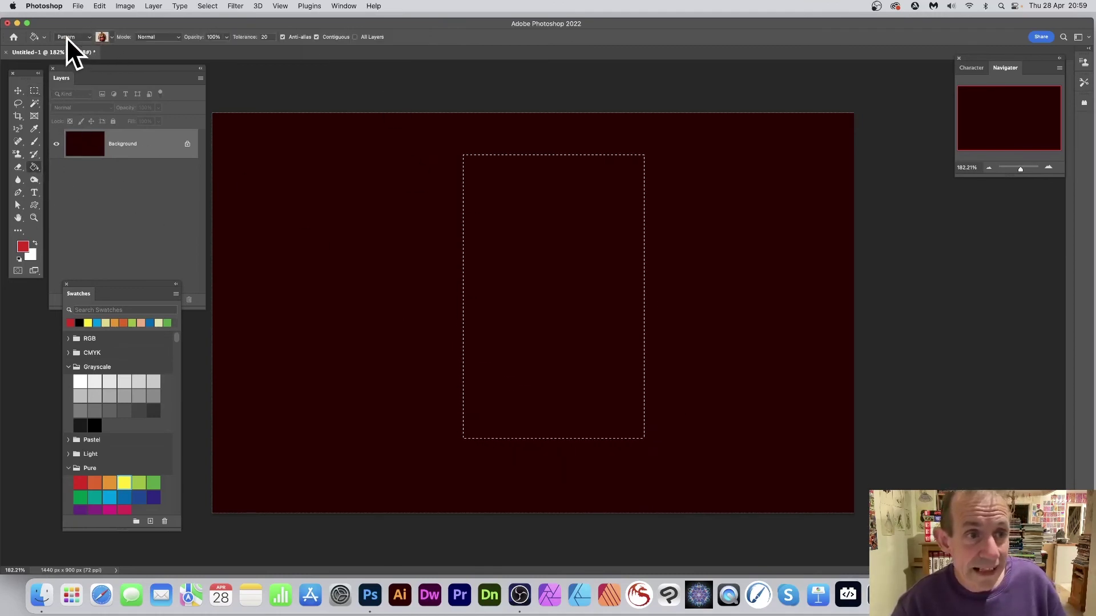
left_click(501, 178)
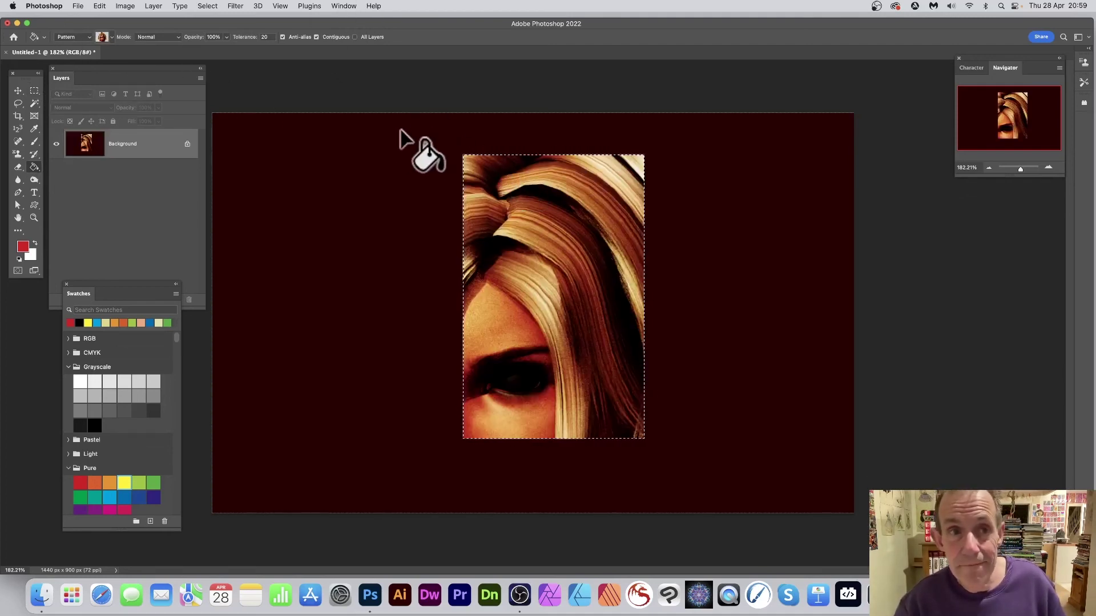
left_click(209, 7)
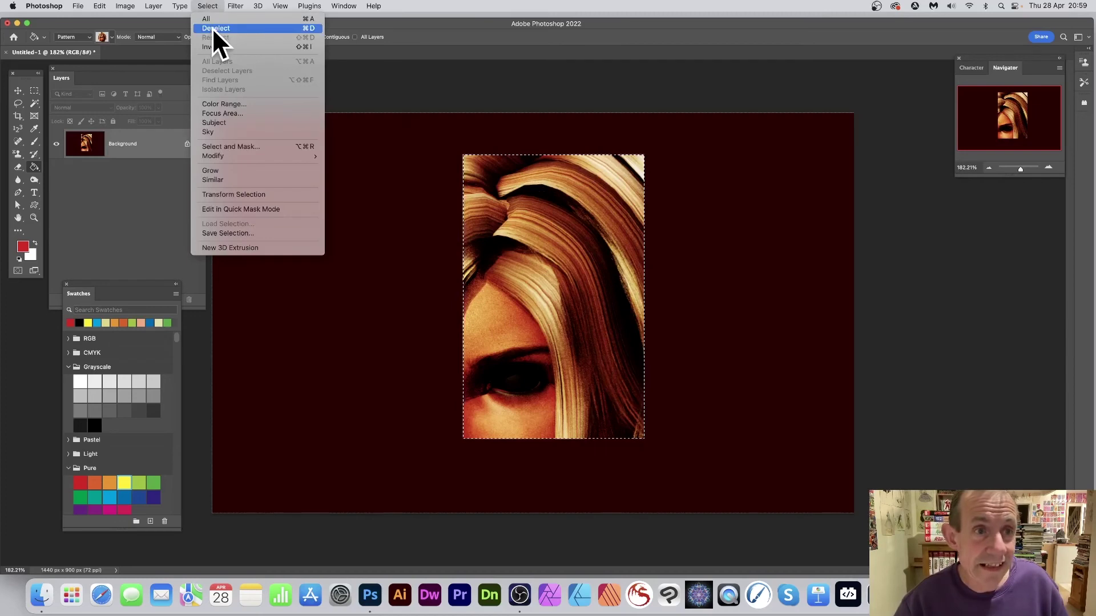
left_click(212, 28)
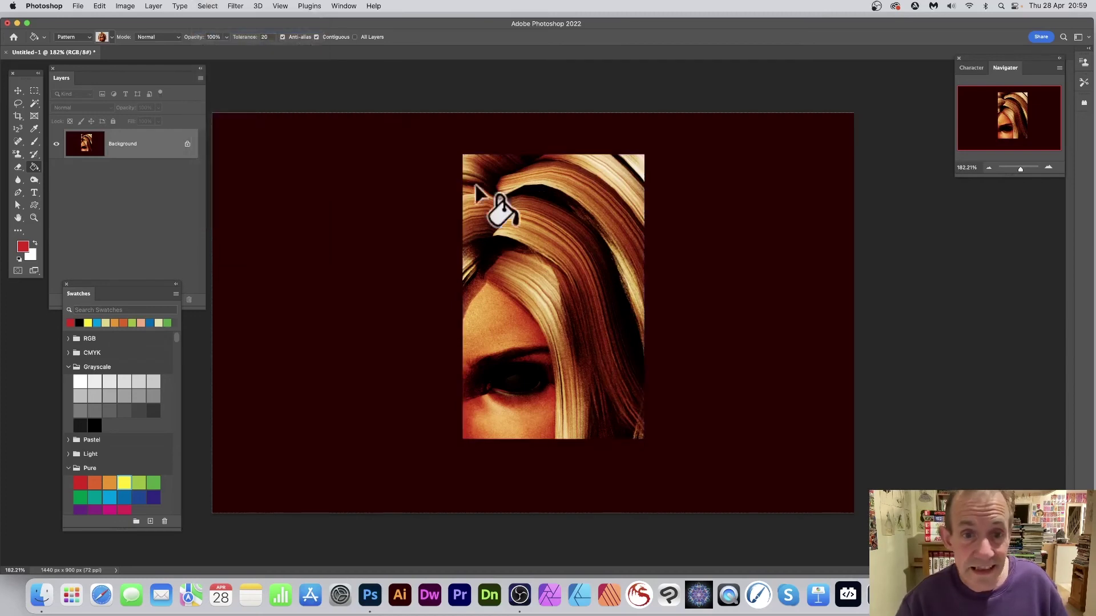
Step: Fill the dark red area around the portrait rectangle with the same portrait pattern, and undo that fill
left_click(311, 127)
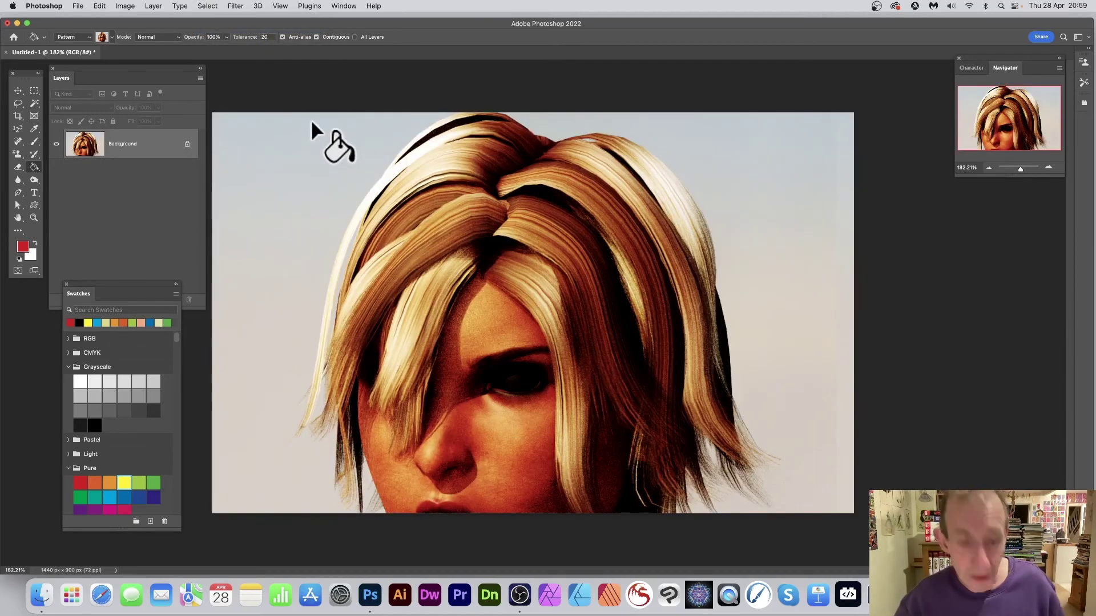
key("super+z")
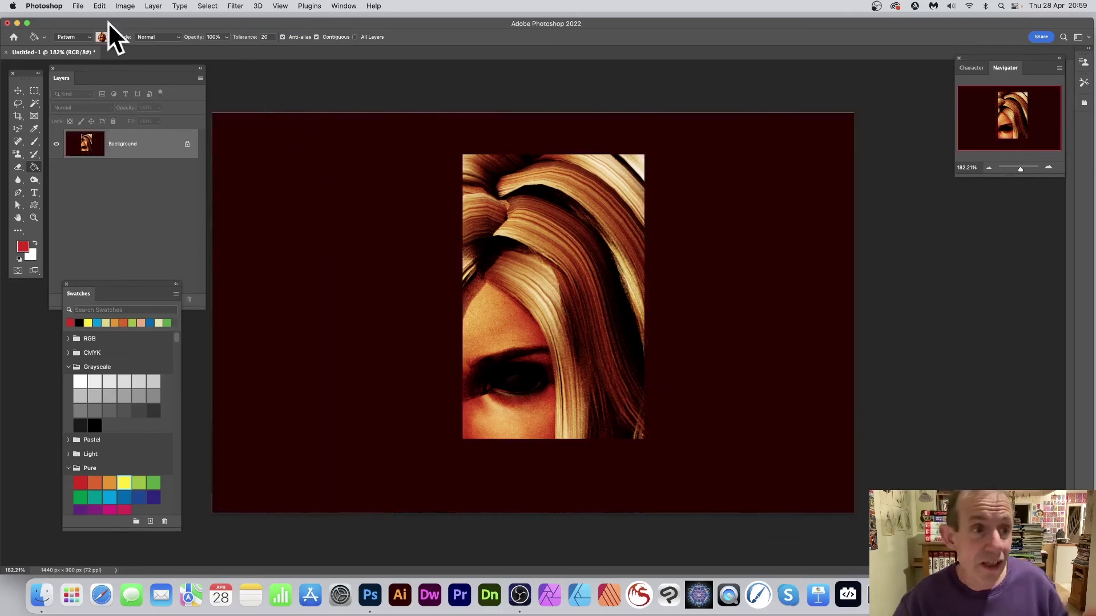
Step: Choose the blue, orange and purple striped pattern, fill the dark red surroundings with it, and undo that fill
left_click(111, 38)
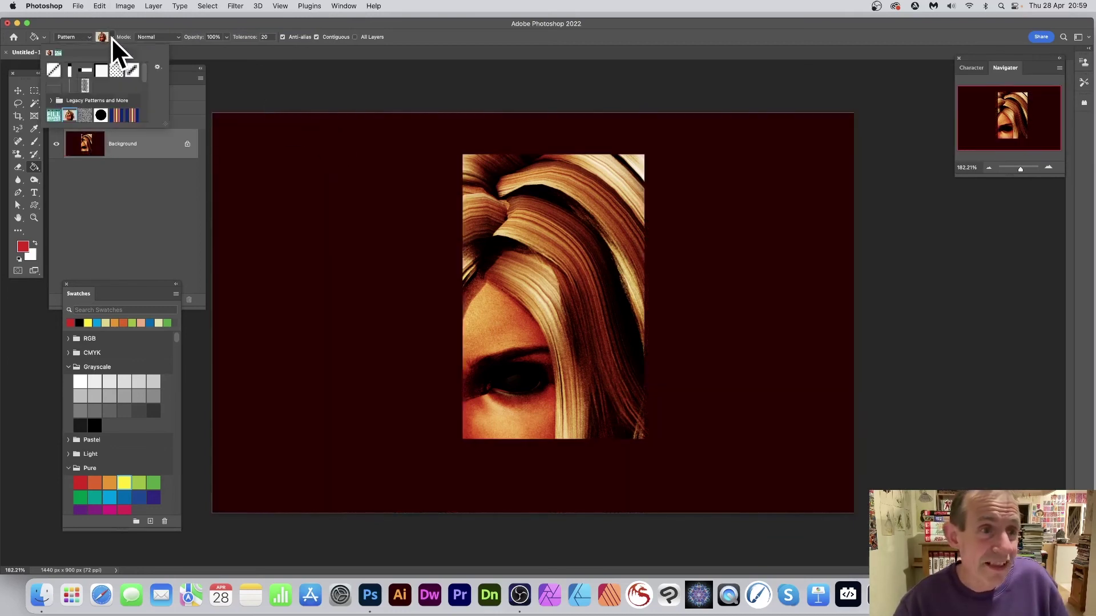
left_click(117, 117)
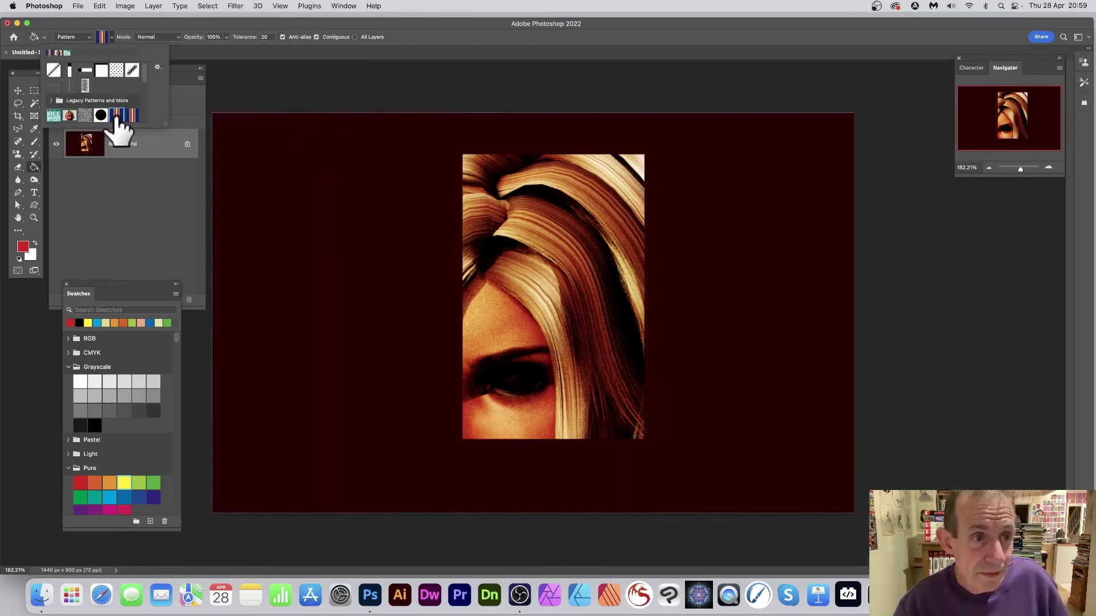
left_click(369, 37)
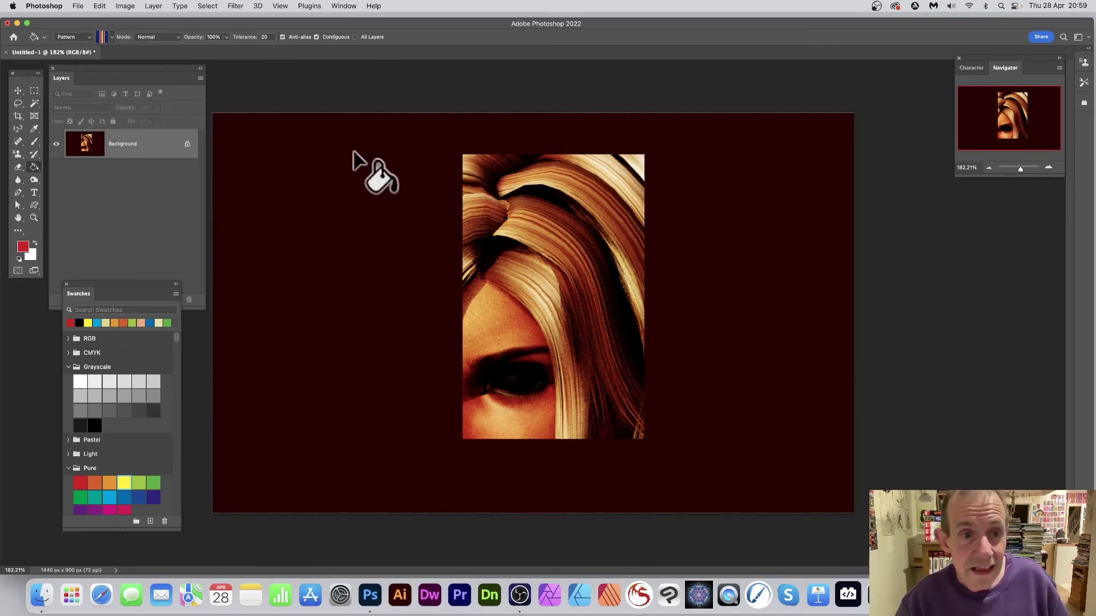
left_click(324, 137)
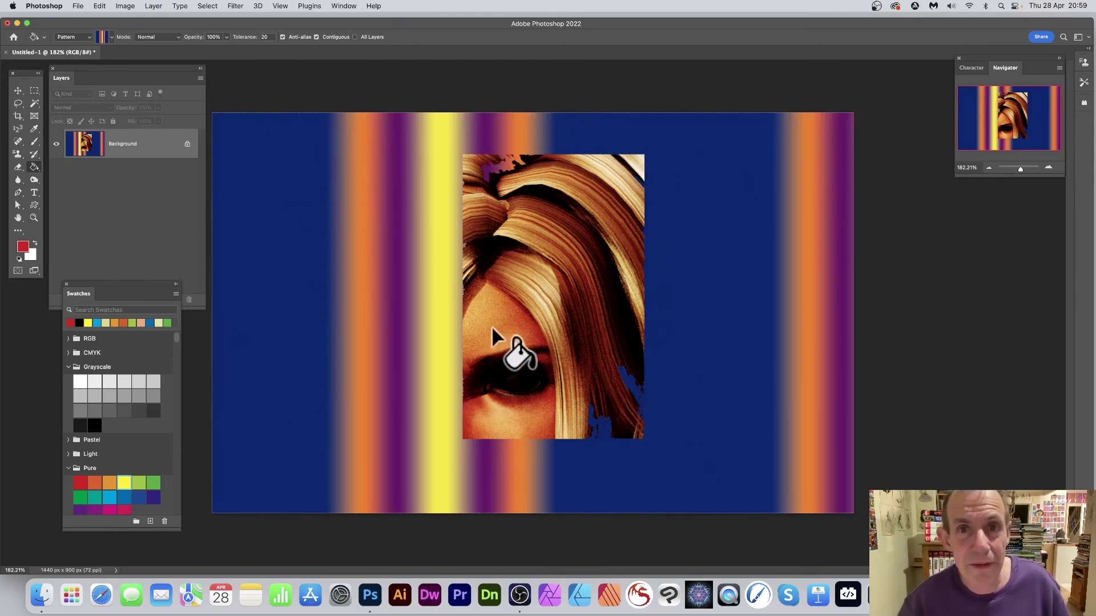
key("super+z")
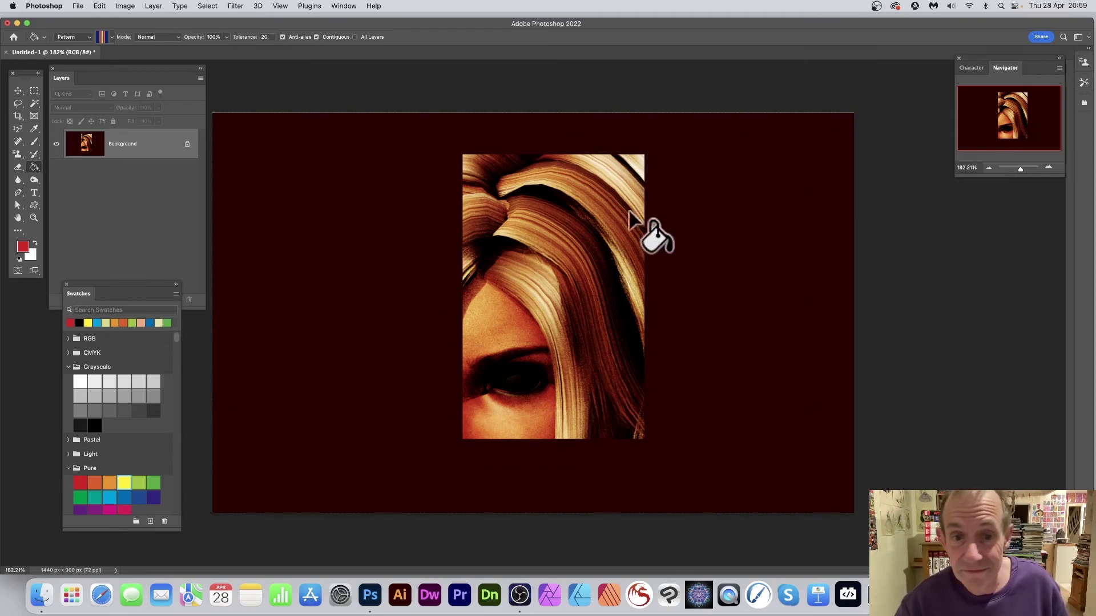
Step: Draw a rectangular marquee just around the portrait rectangle and invert the selection
left_click(34, 92)
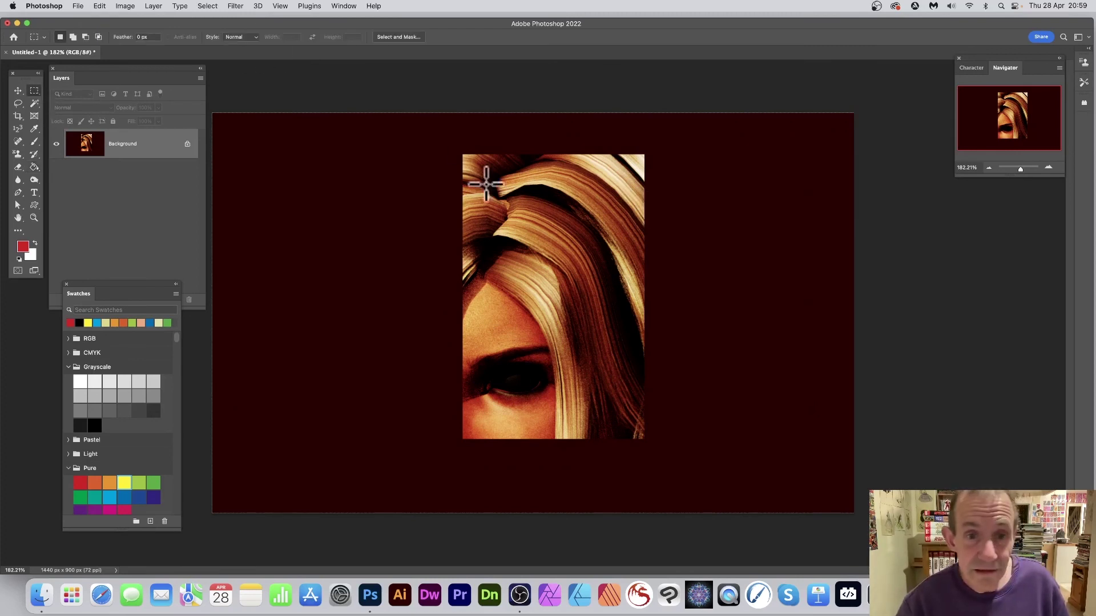
left_click_drag(459, 149, 646, 440)
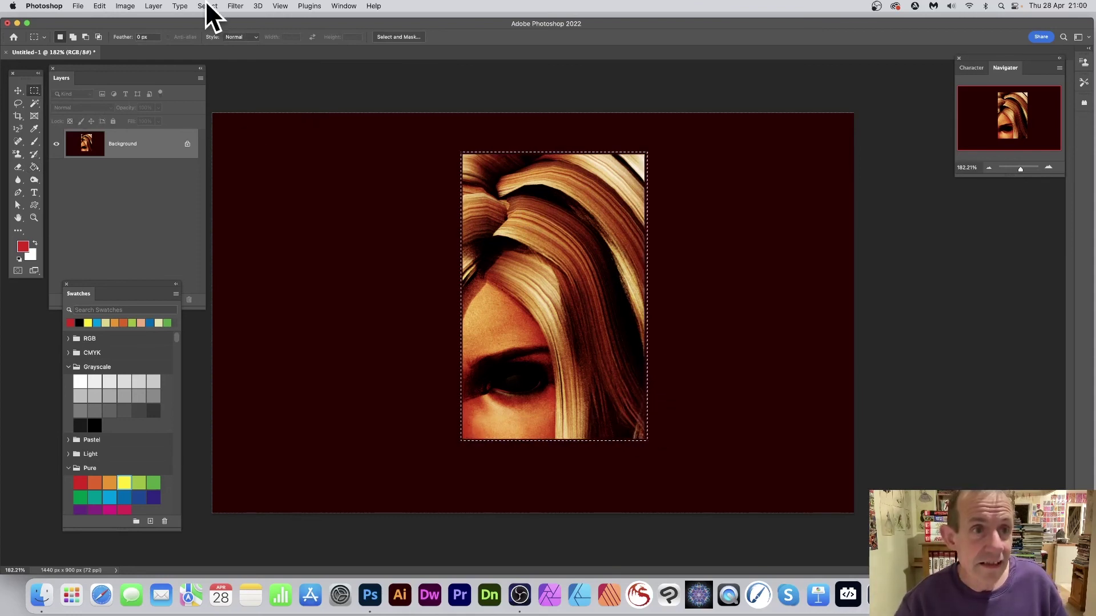
left_click(208, 5)
left_click(214, 47)
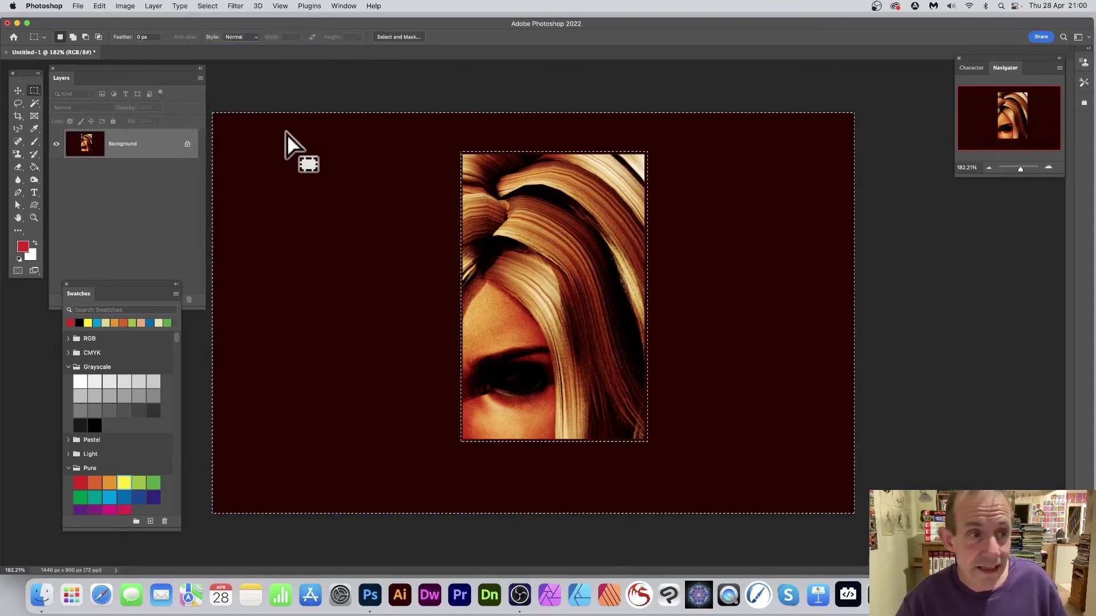
Step: Fill the selected surroundings of the portrait with the striped pattern using the Paint Bucket, and deselect
left_click(38, 168)
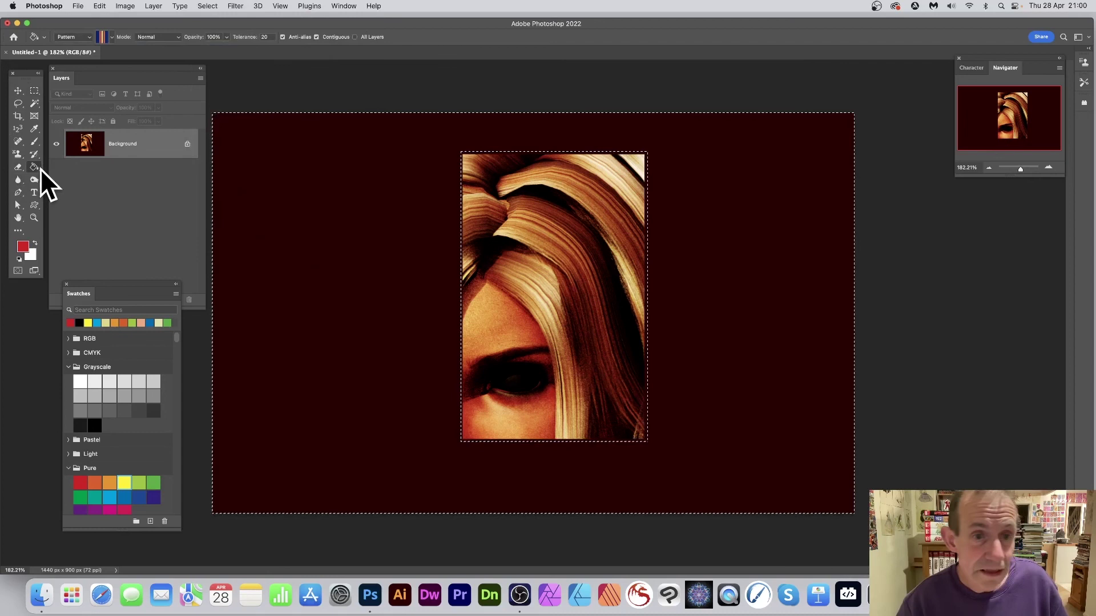
left_click(313, 148)
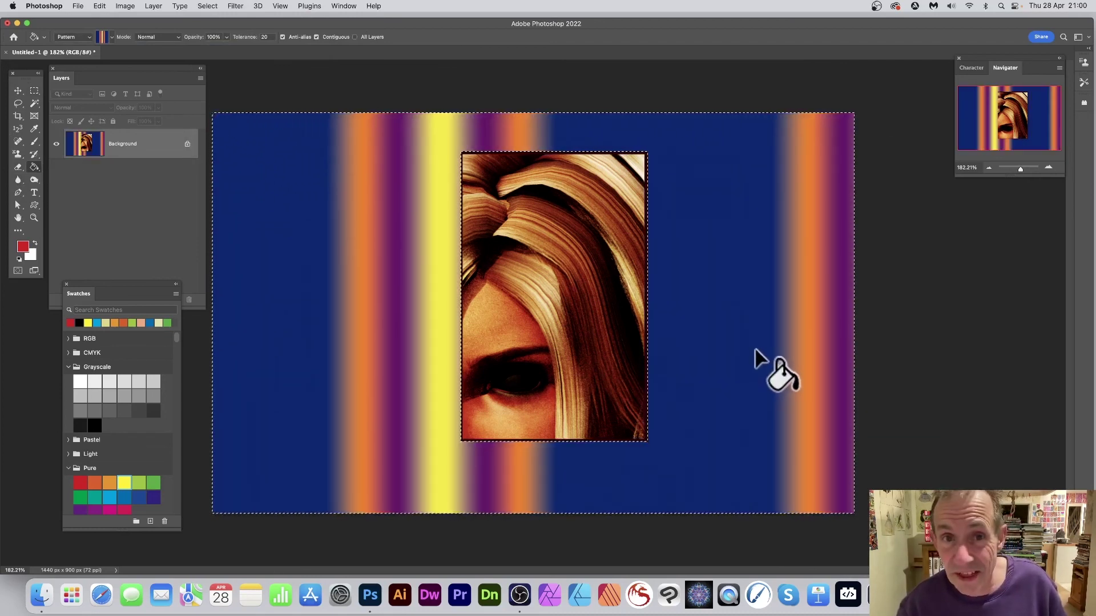
left_click(201, 6)
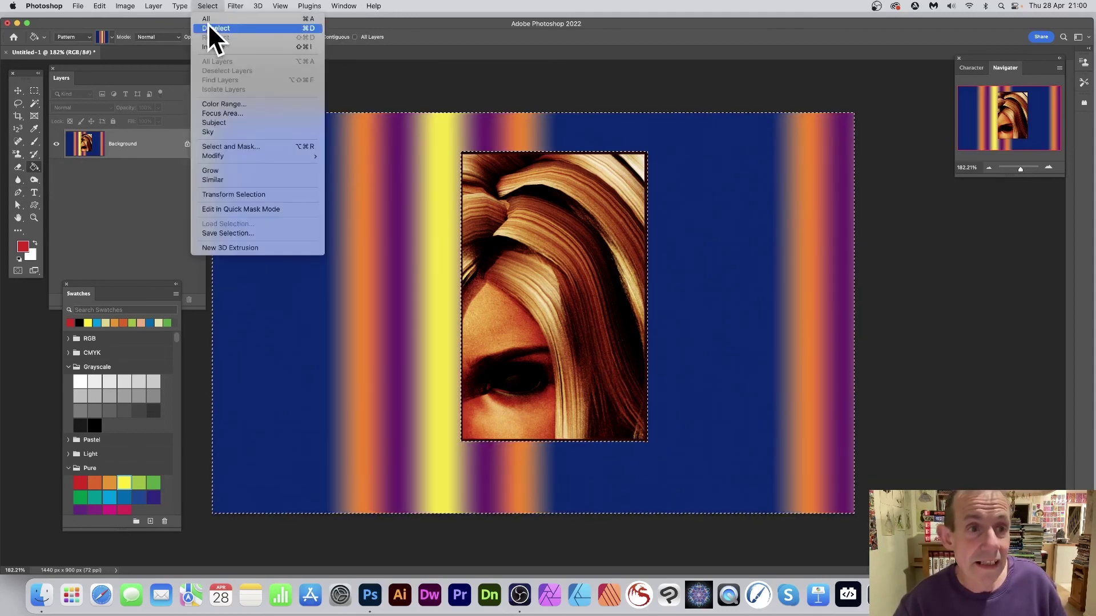
left_click(211, 30)
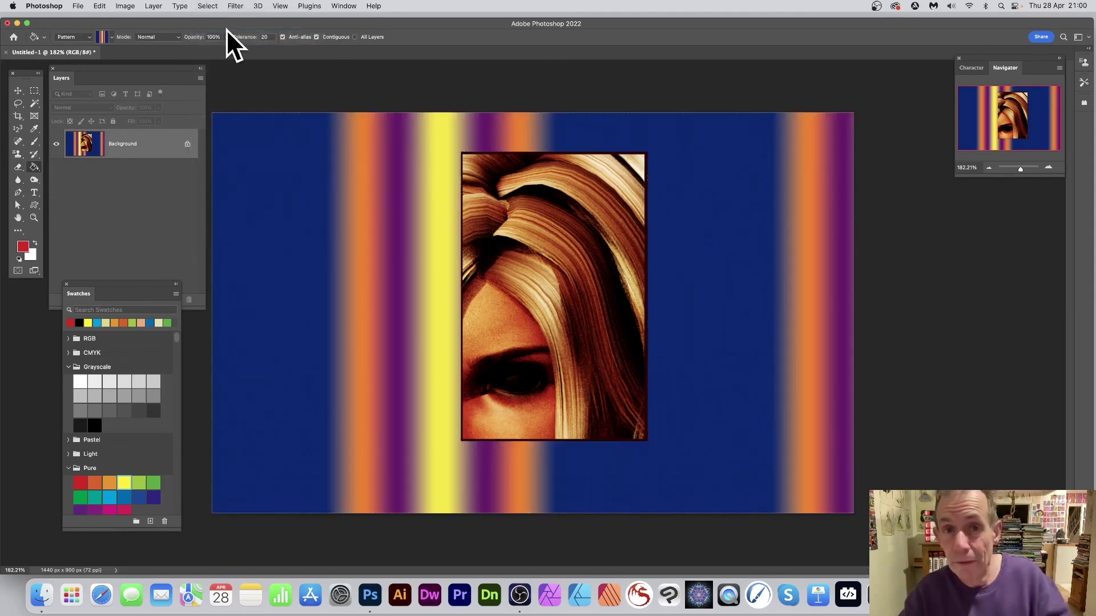